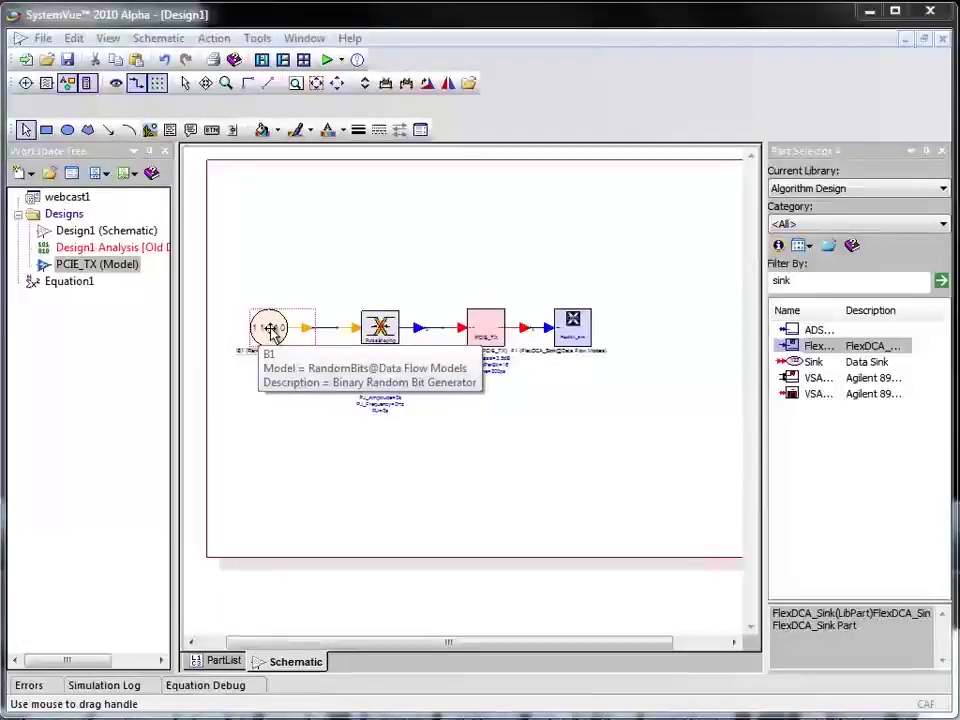
- Make bit source B1 a PRBS model with LFSR_InitState 1 and BitRate 5 GHz
double_click(270, 328)
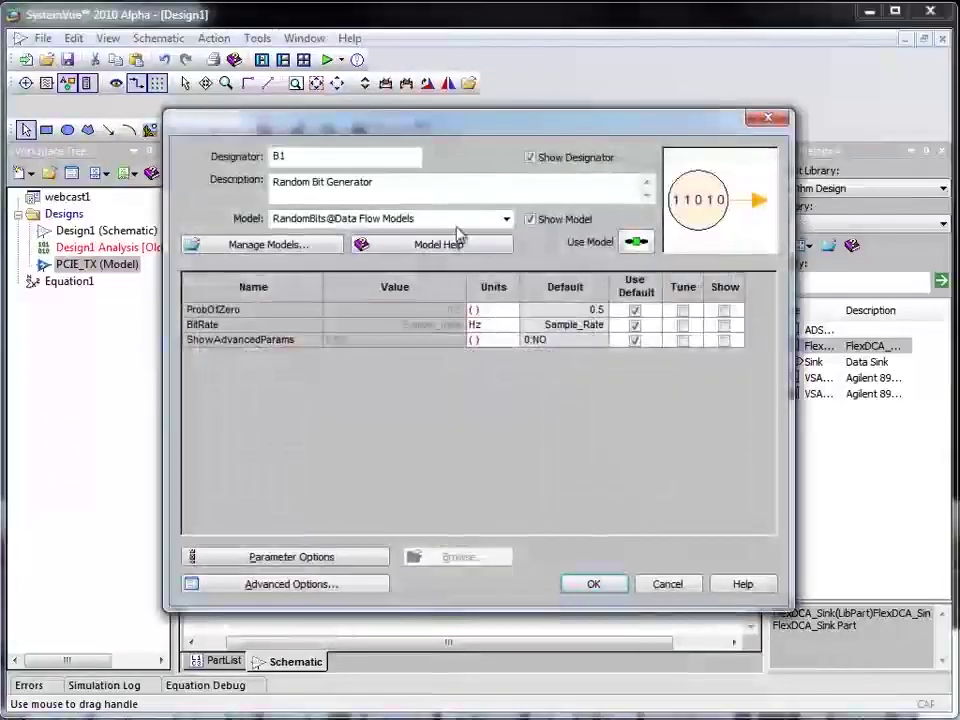
left_click(506, 218)
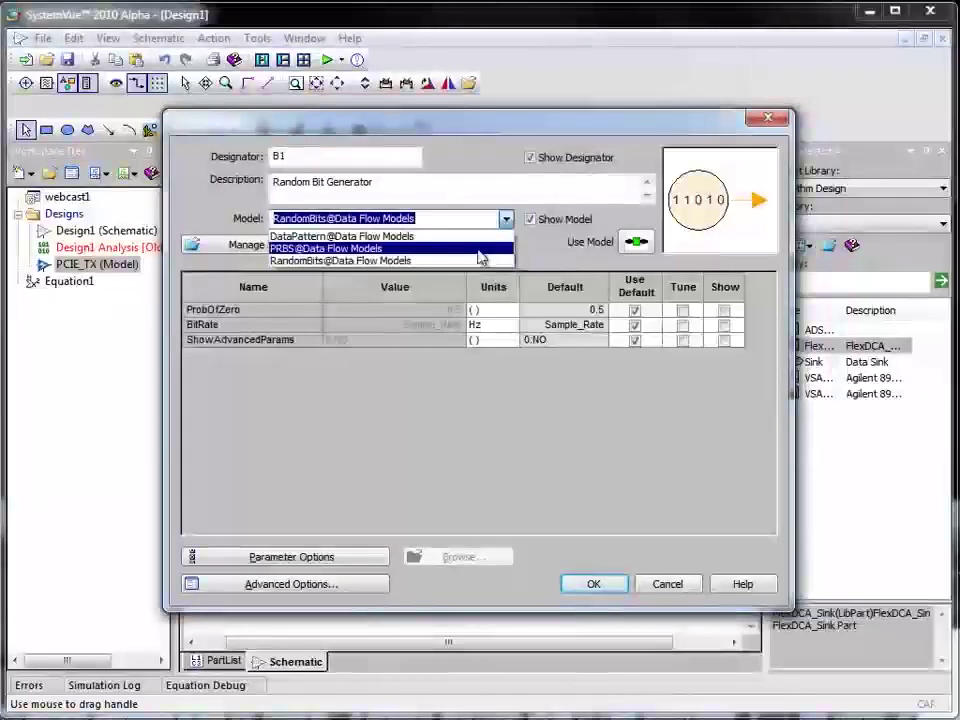
left_click(479, 249)
left_click(455, 324)
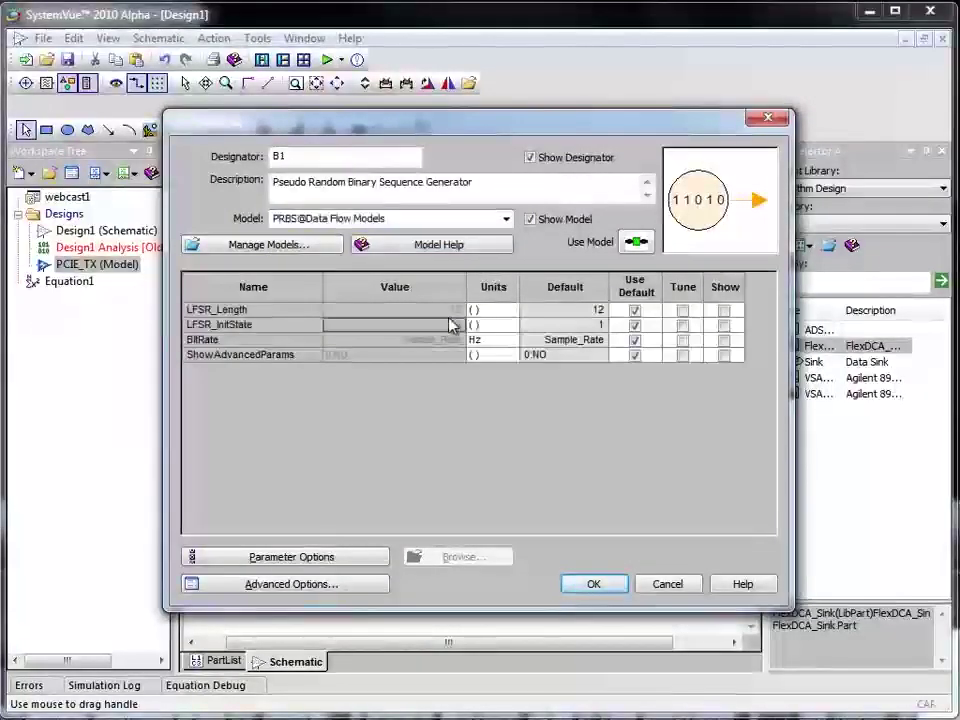
type("12")
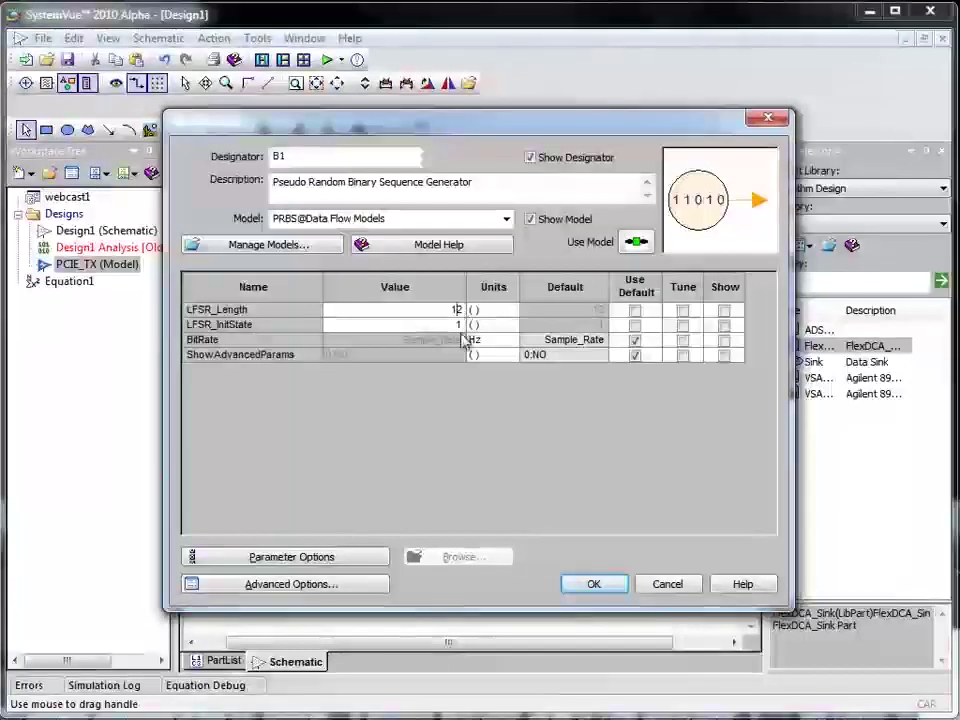
left_click(459, 339)
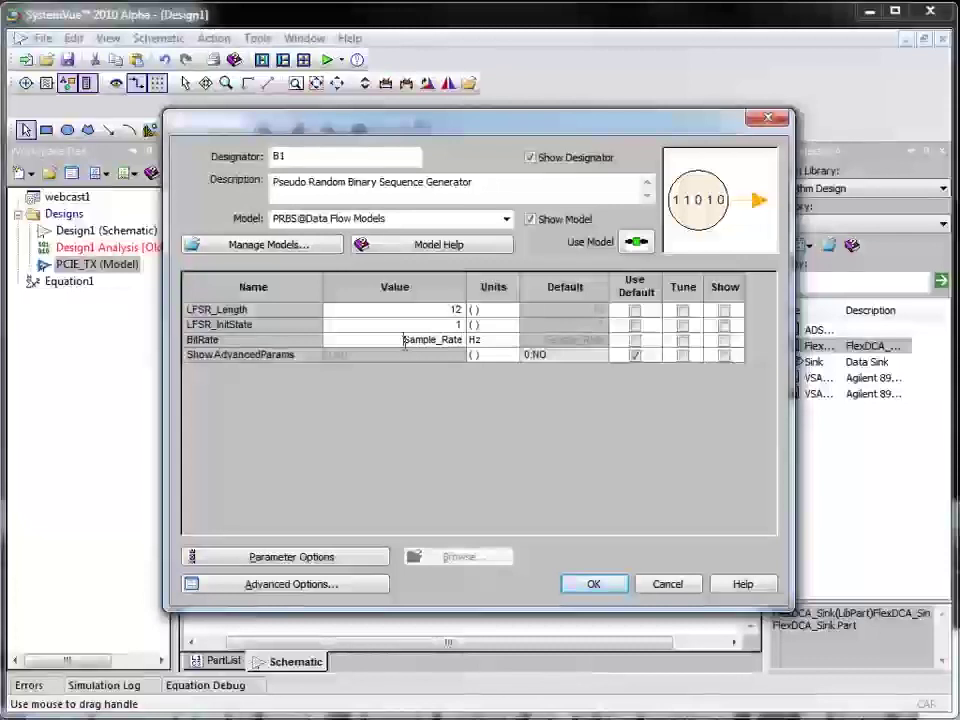
type("5")
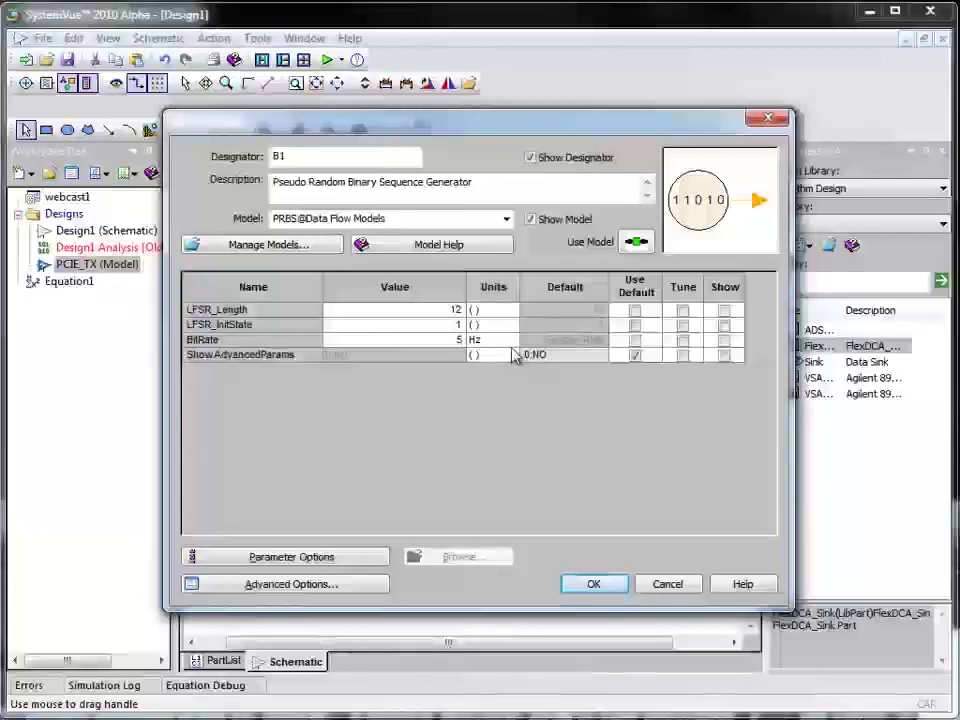
left_click(510, 341)
left_click(503, 418)
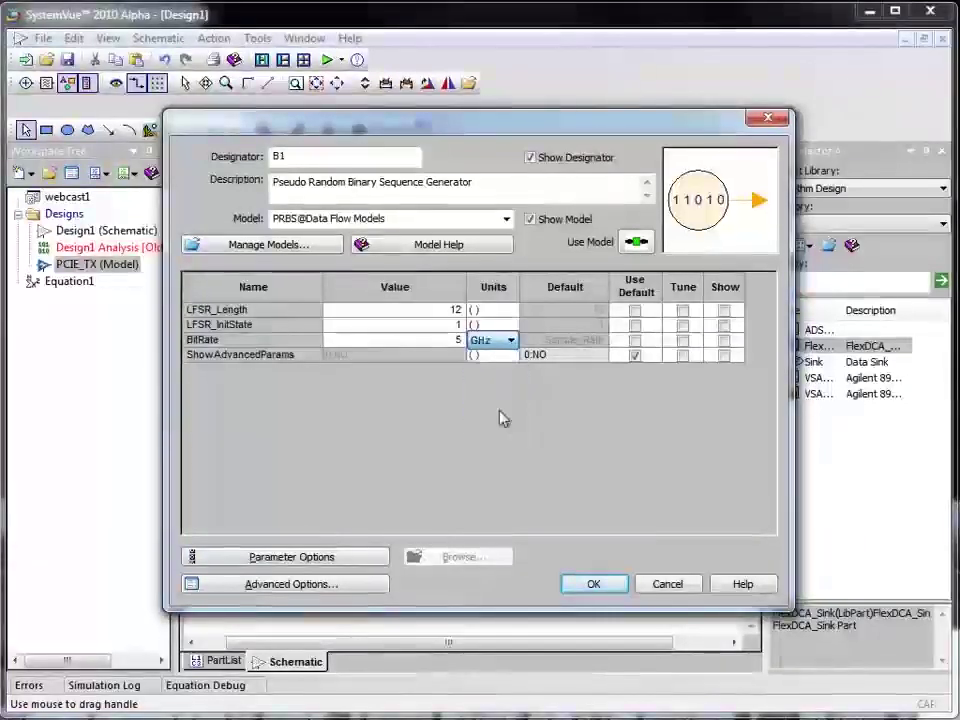
left_click(595, 586)
- Change the jitter generator P1's VLow from -1 to 0 V
double_click(387, 329)
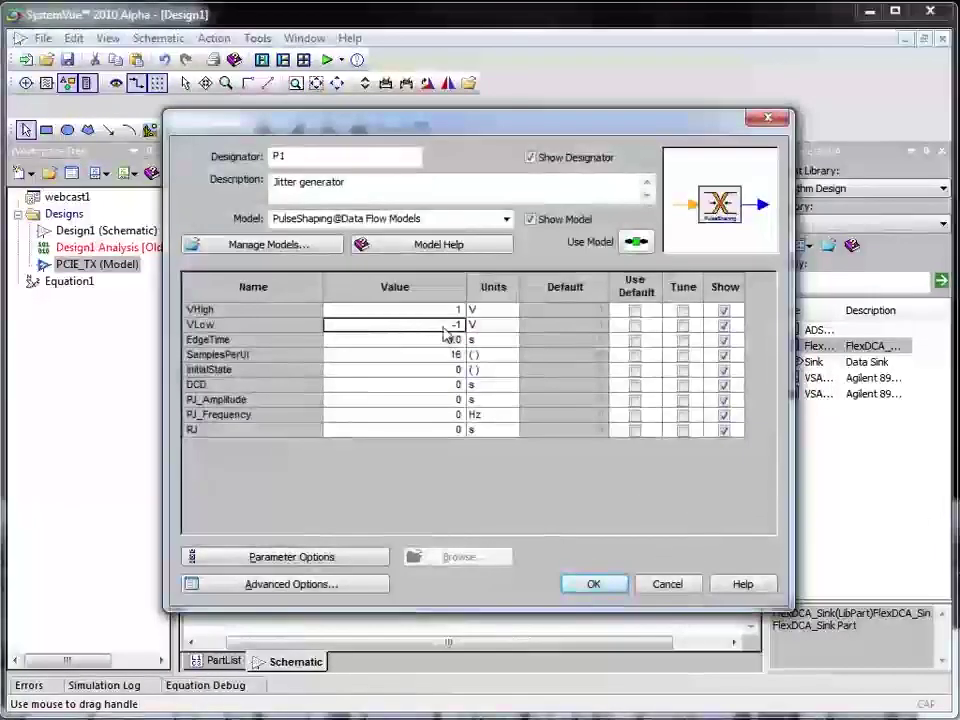
left_click(458, 326)
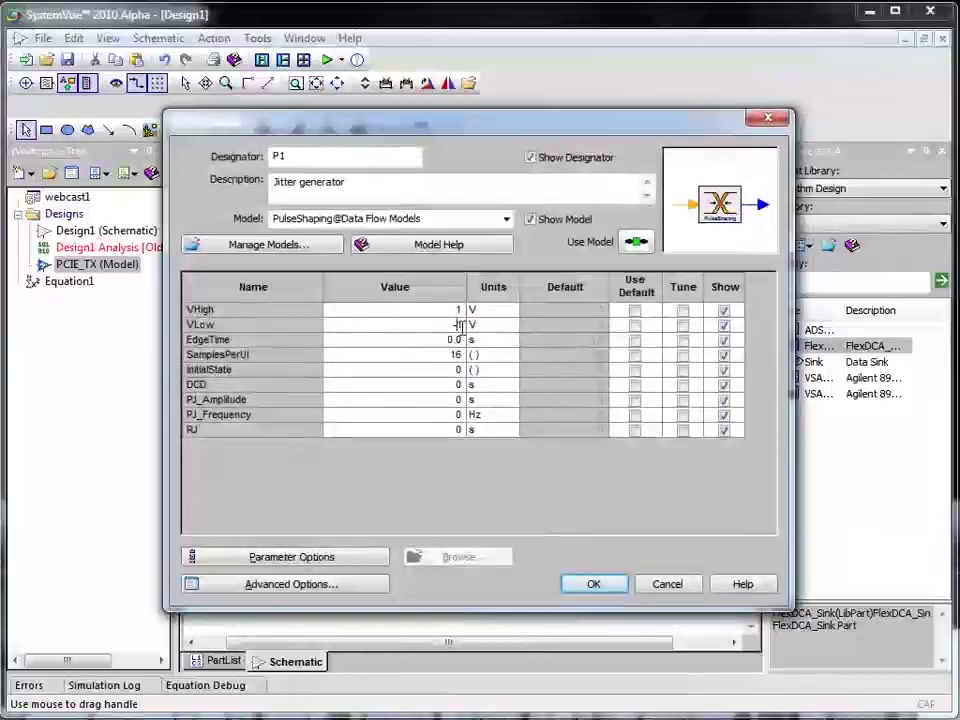
left_click_drag(462, 326, 445, 326)
type("0")
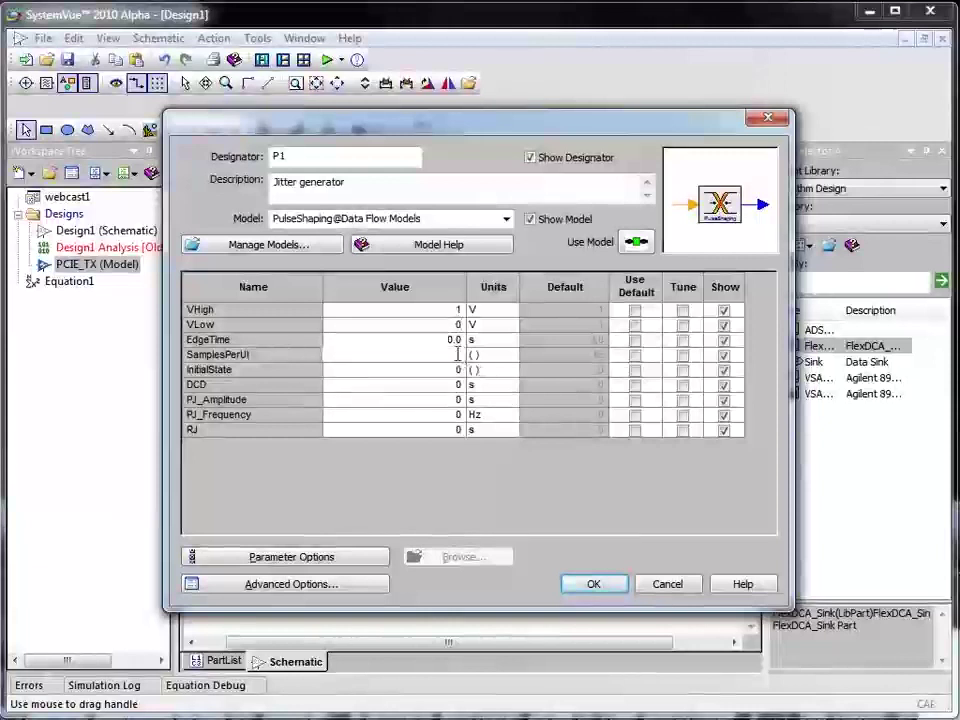
left_click(598, 585)
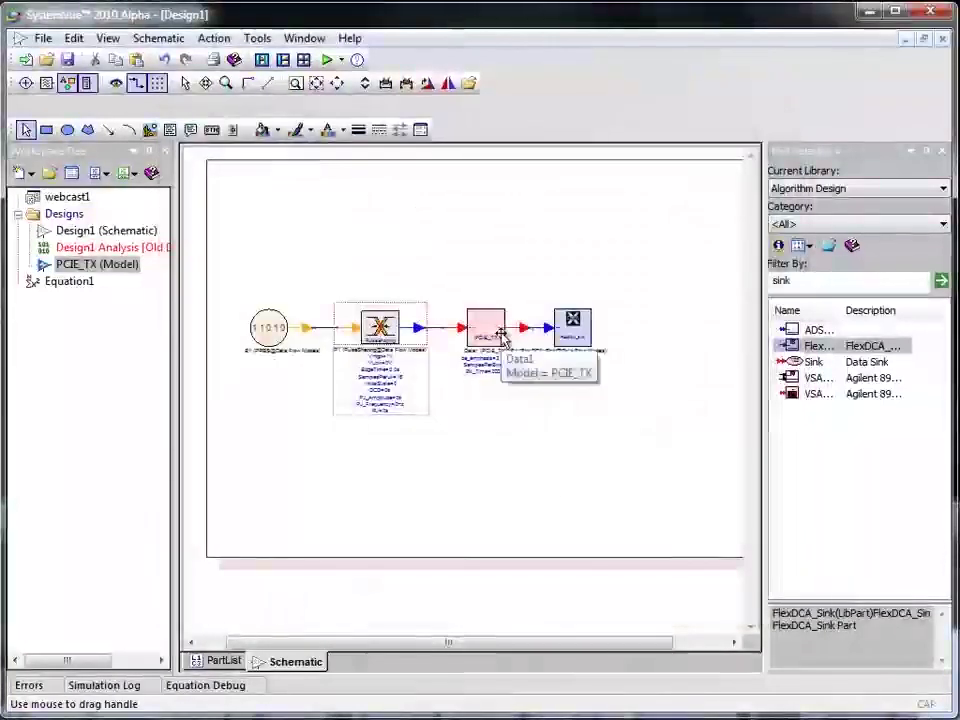
- Set the FlexDCA sink's Pattern Length to 2^12-1
left_click(568, 336)
double_click(570, 340)
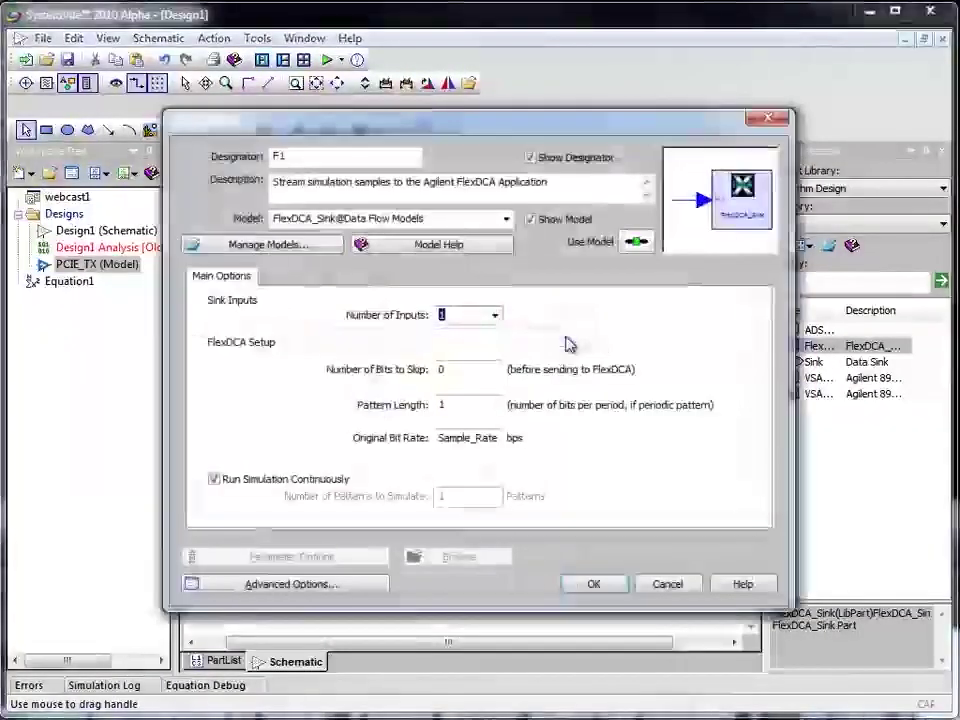
left_click(458, 407)
type("2^12-1")
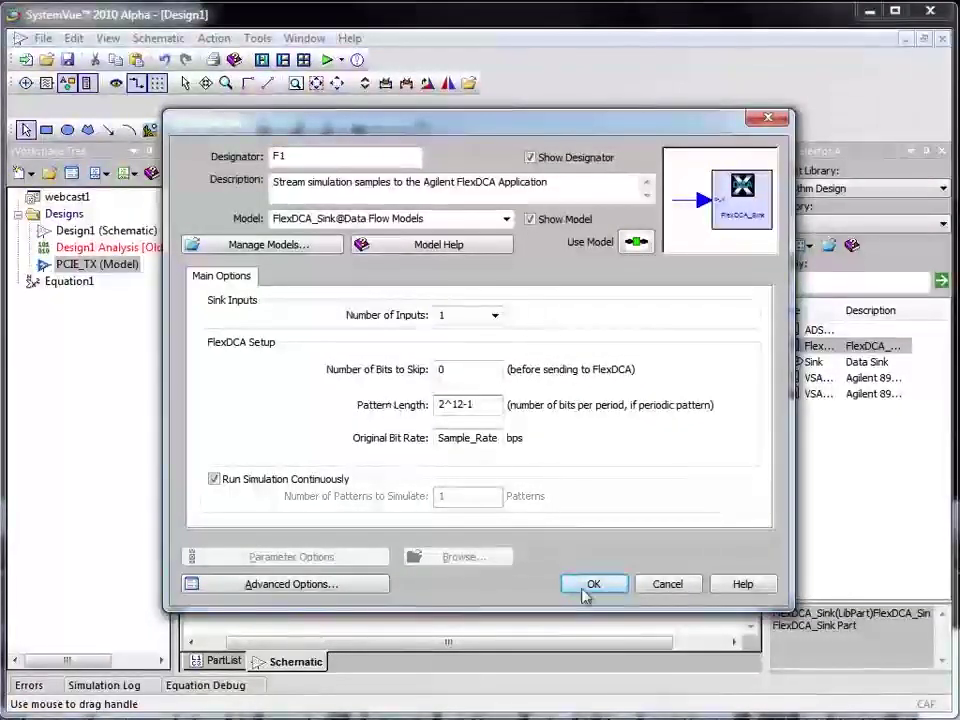
left_click(592, 584)
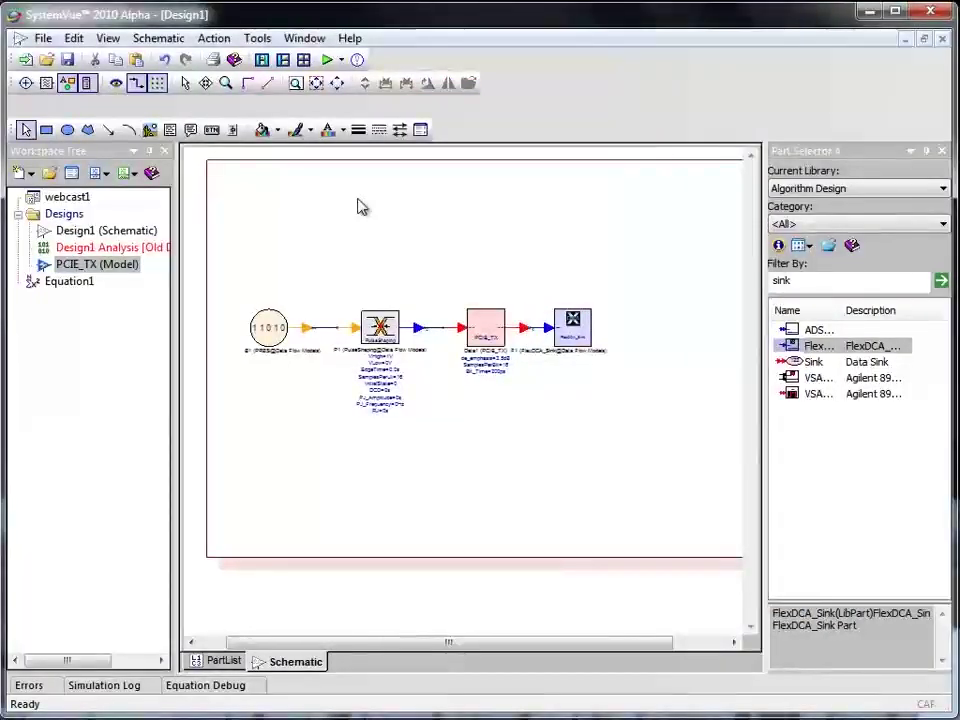
- Set Design1 Analysis's System Sample Rate to 5 GHz
left_click(46, 250)
double_click(46, 250)
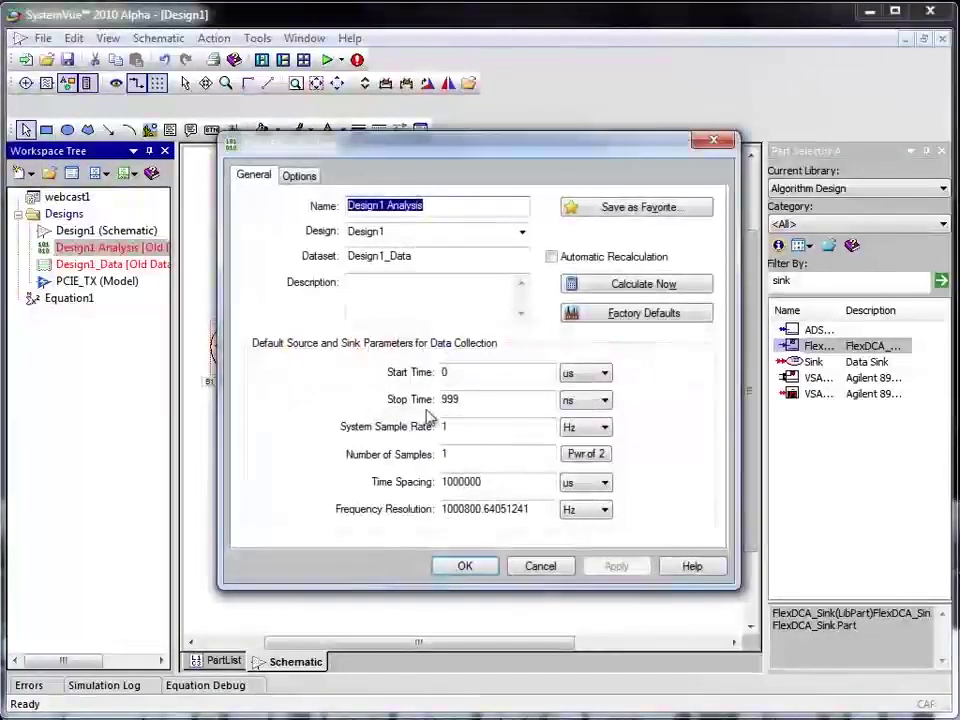
key("BackSpace")
type("5")
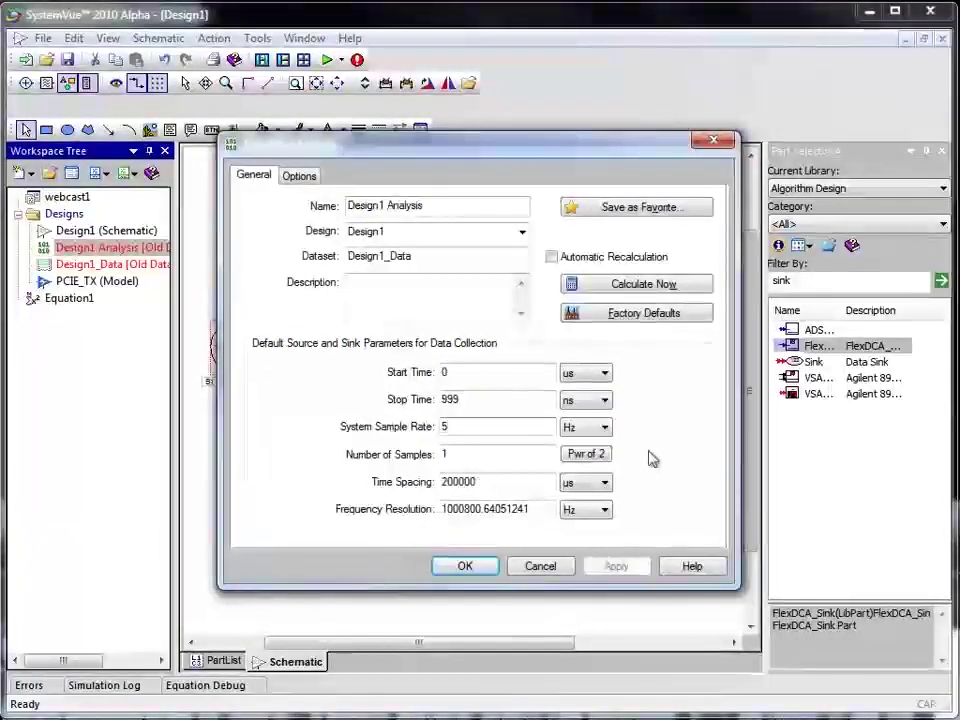
left_click(600, 430)
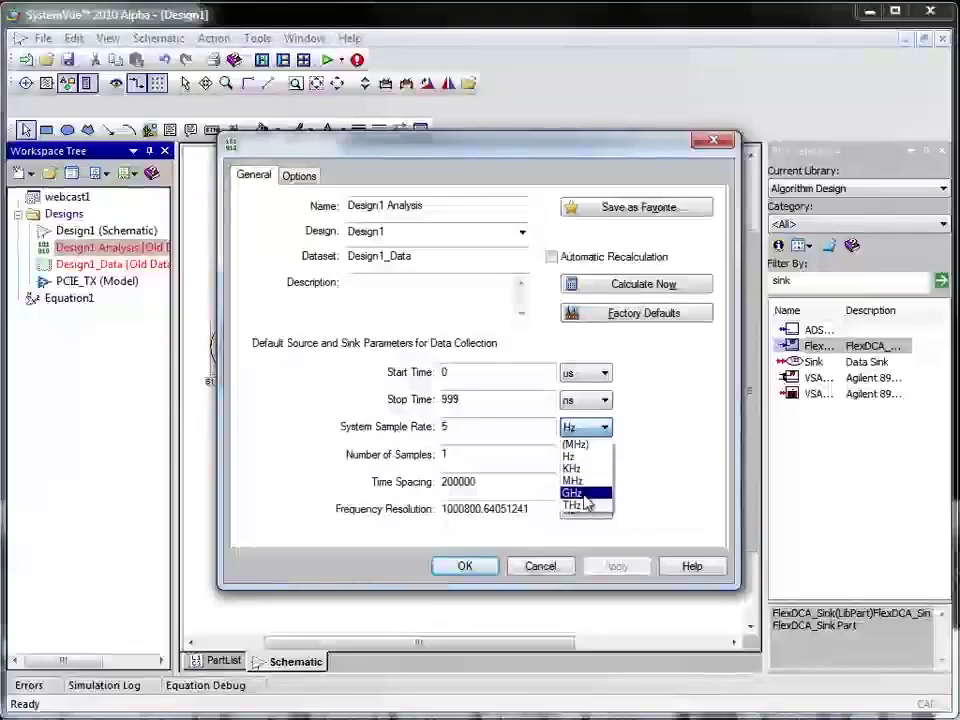
left_click(578, 492)
left_click(472, 568)
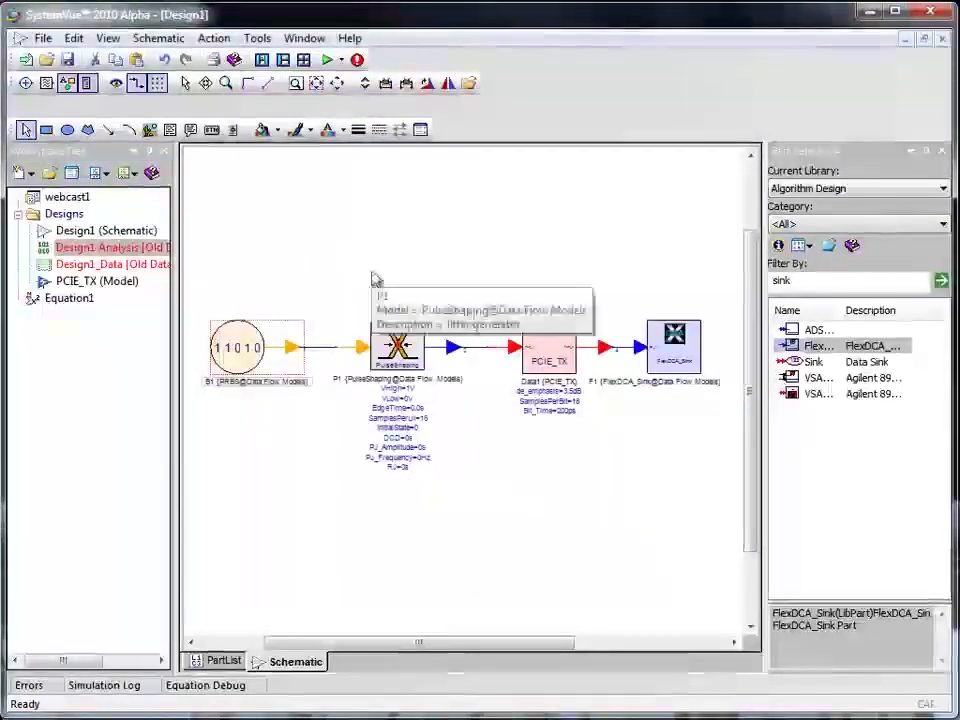
- Run the data flow simulation and watch FlexDCA show the 5 Gb/s eye with 24.5 ps rise time
left_click(328, 61)
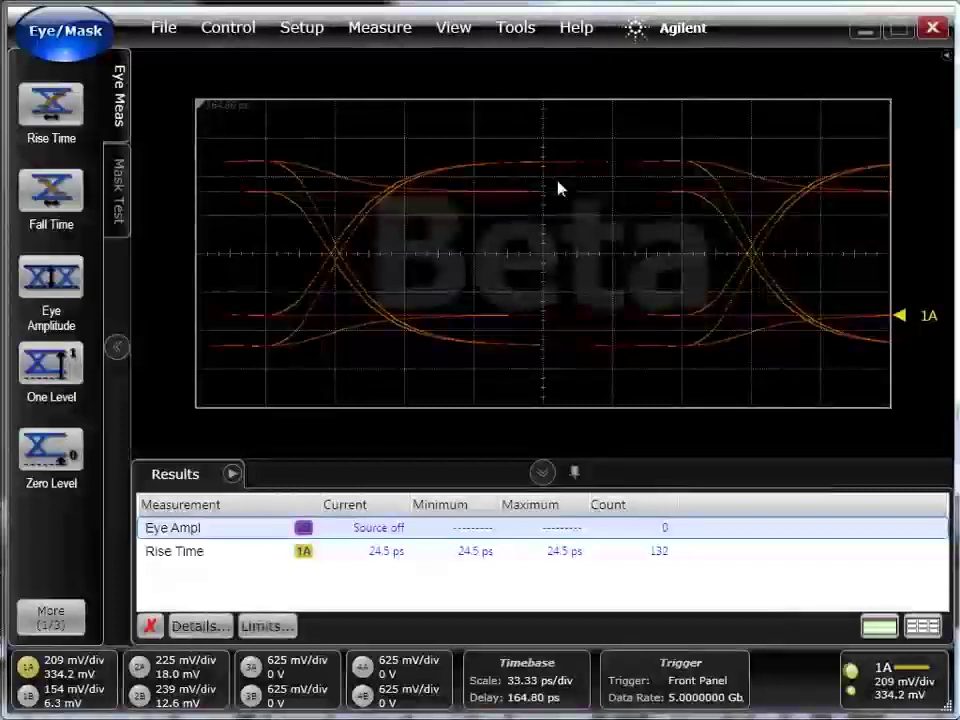
- Switch FlexDCA to oscilloscope mode with a 1 ns/div timebase
left_click(65, 32)
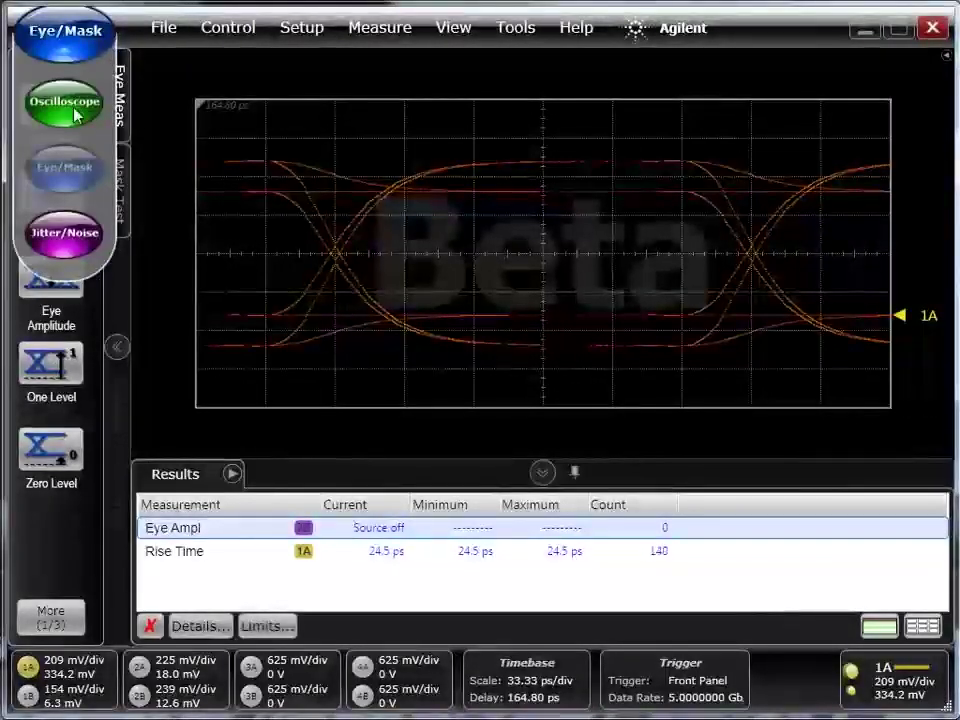
left_click(75, 113)
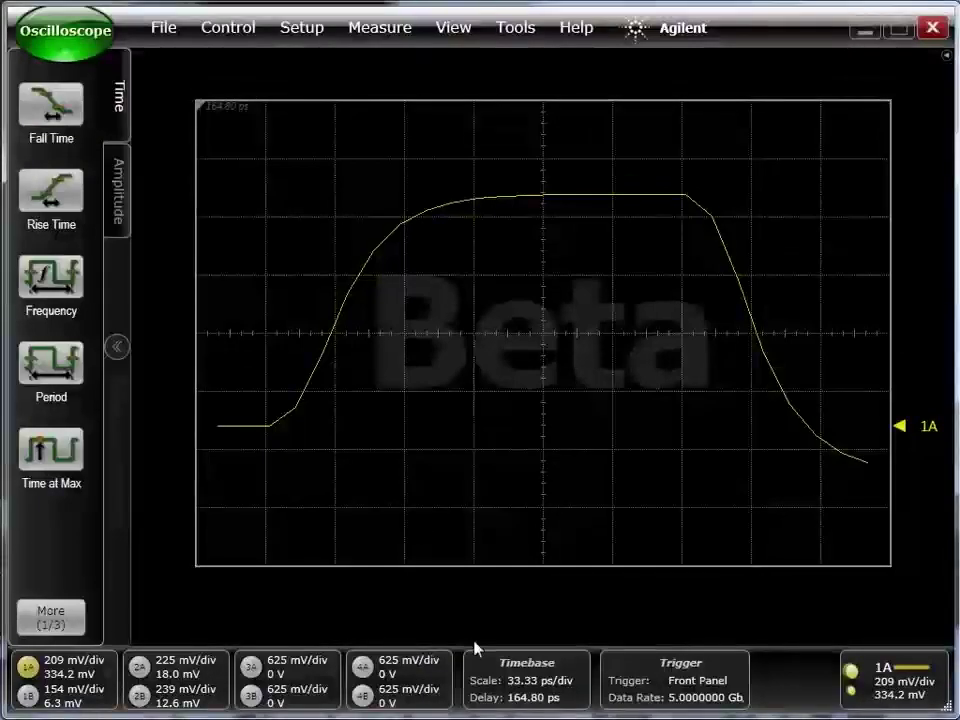
left_click(508, 682)
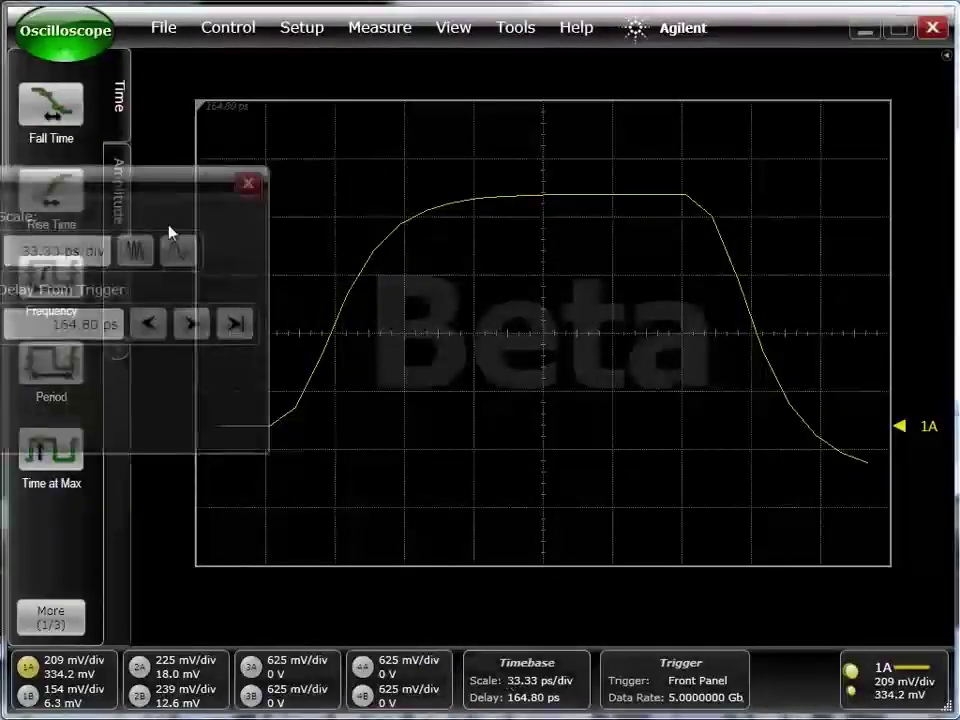
left_click(141, 250)
left_click(141, 250)
left_click(141, 252)
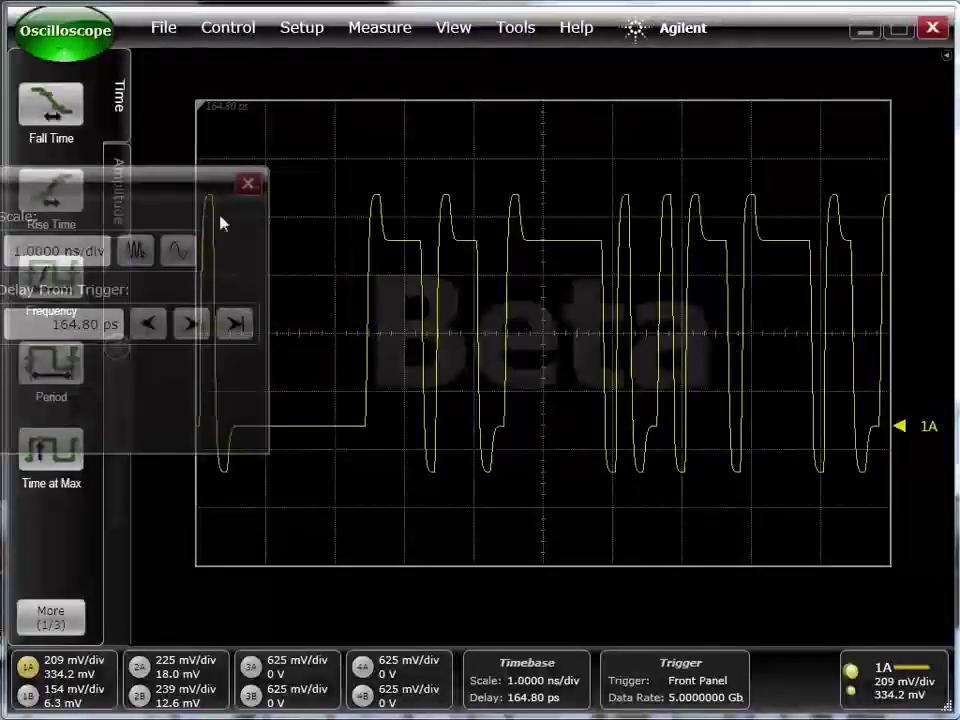
left_click(247, 186)
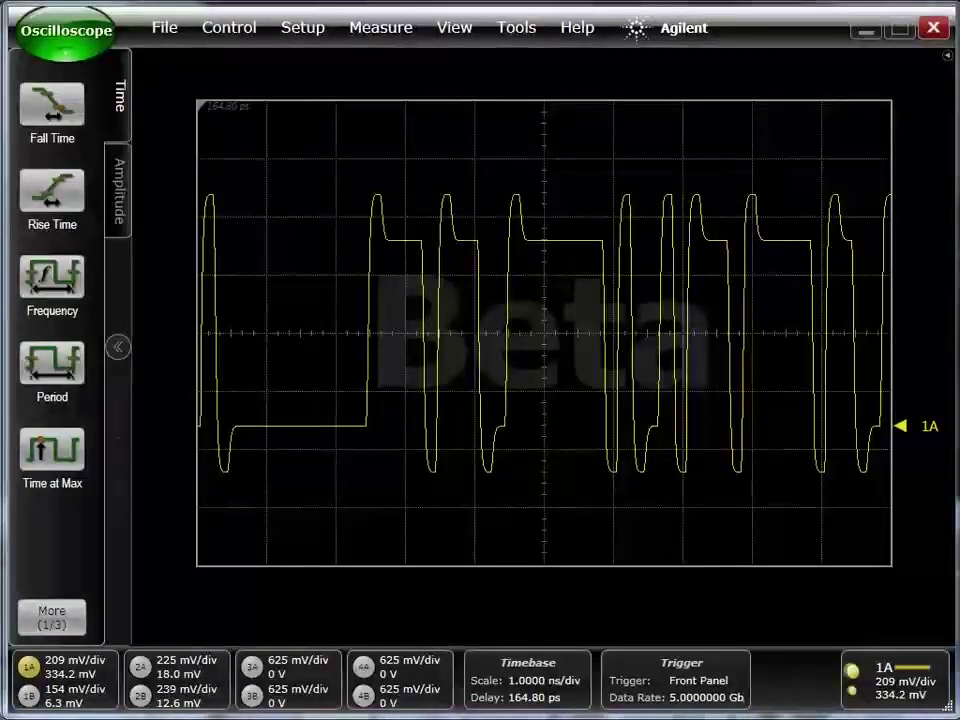
- Exit FlexDCA and confirm the exit
left_click(165, 30)
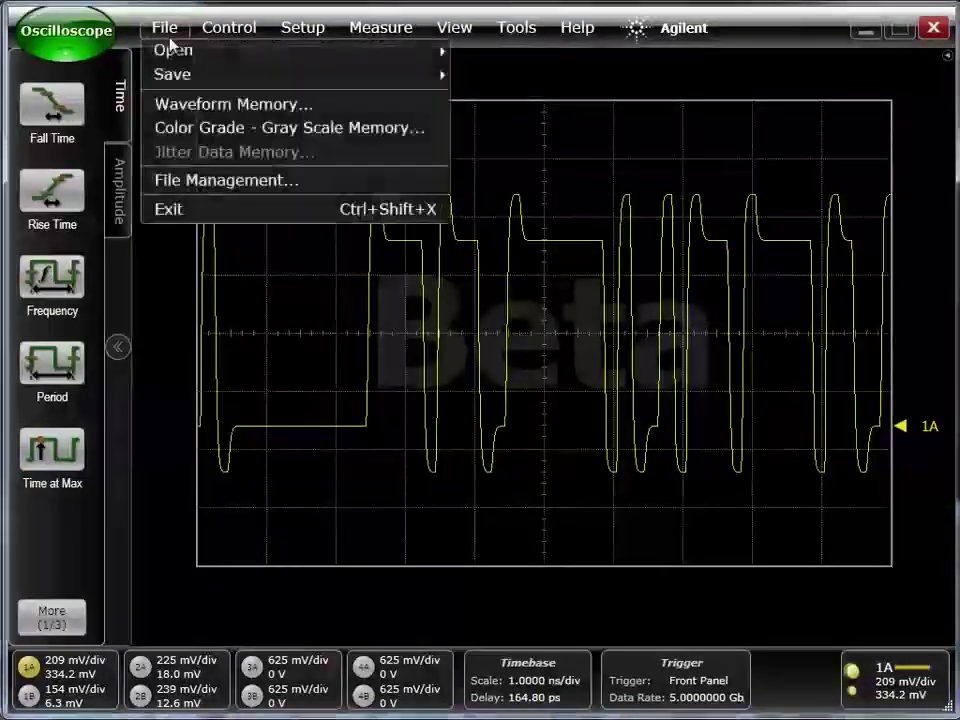
left_click(208, 210)
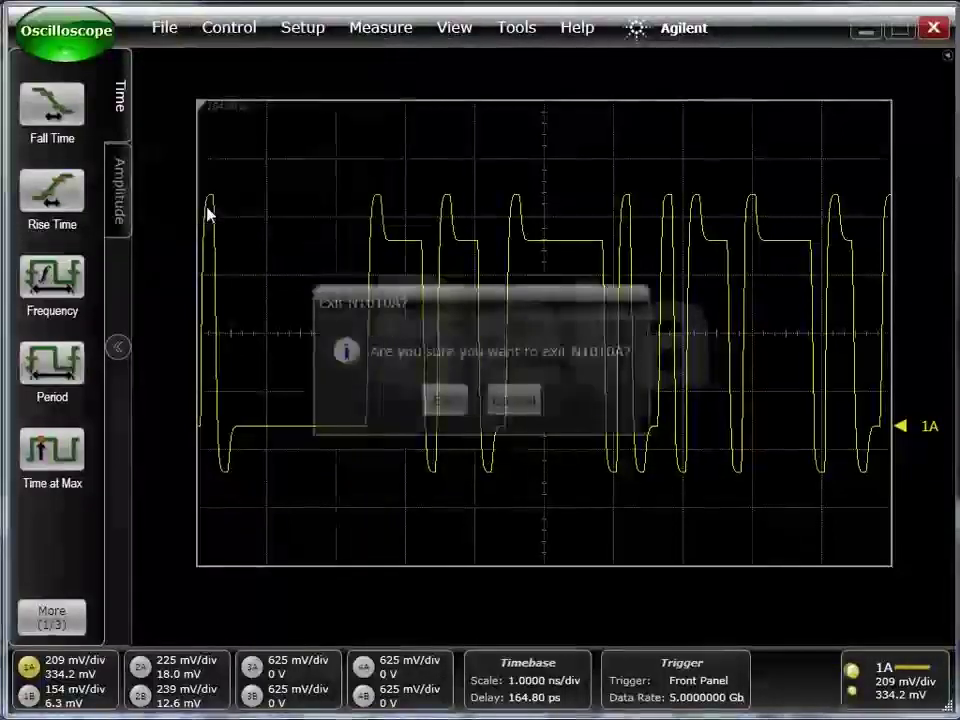
left_click(443, 400)
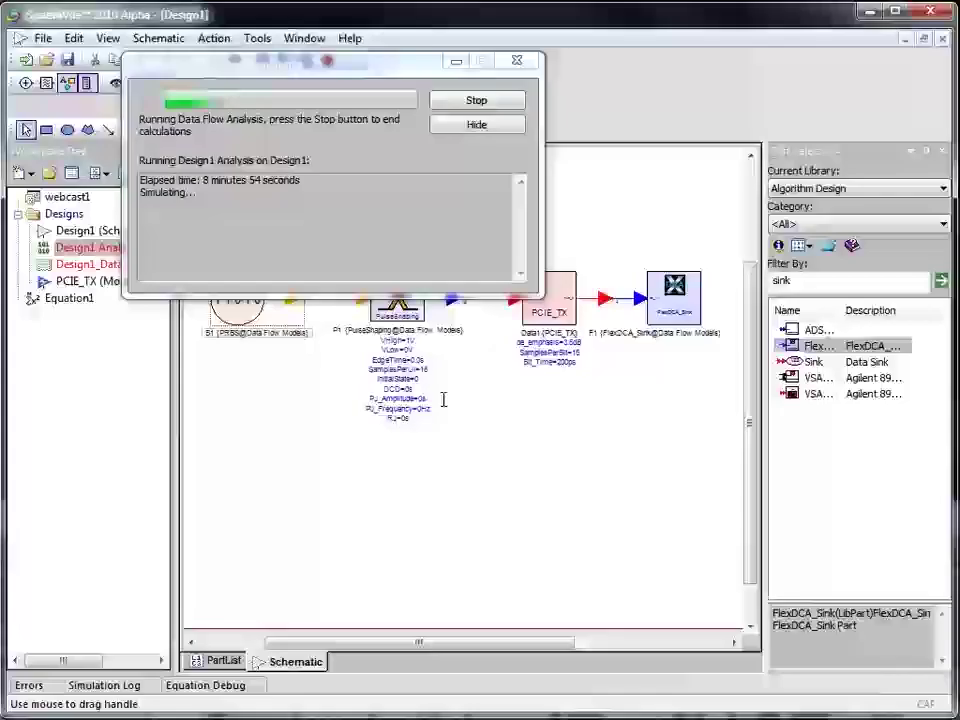
- Add C++ code generator Cpp1 and select the PCIE_TX part Data1 for generation
right_click(60, 214)
mouse_move(100, 231)
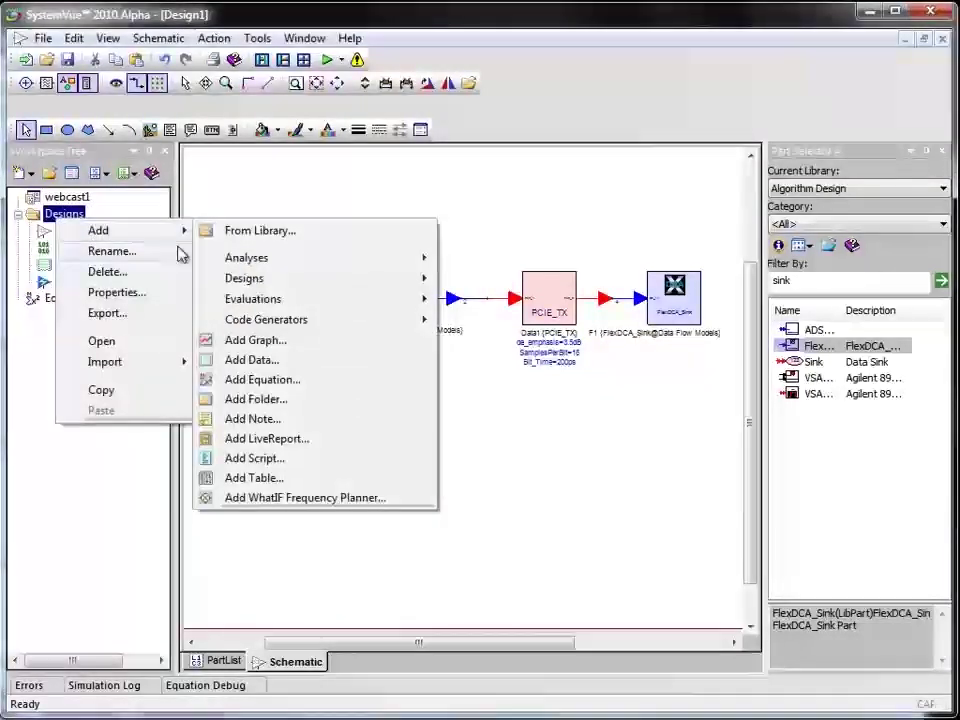
mouse_move(266, 319)
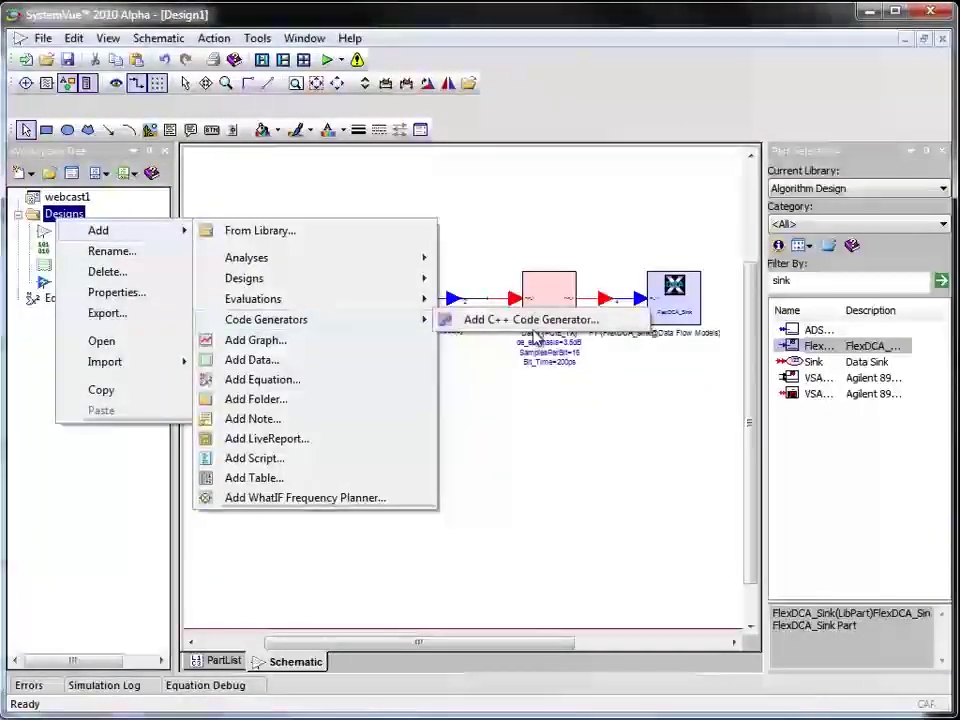
left_click(534, 324)
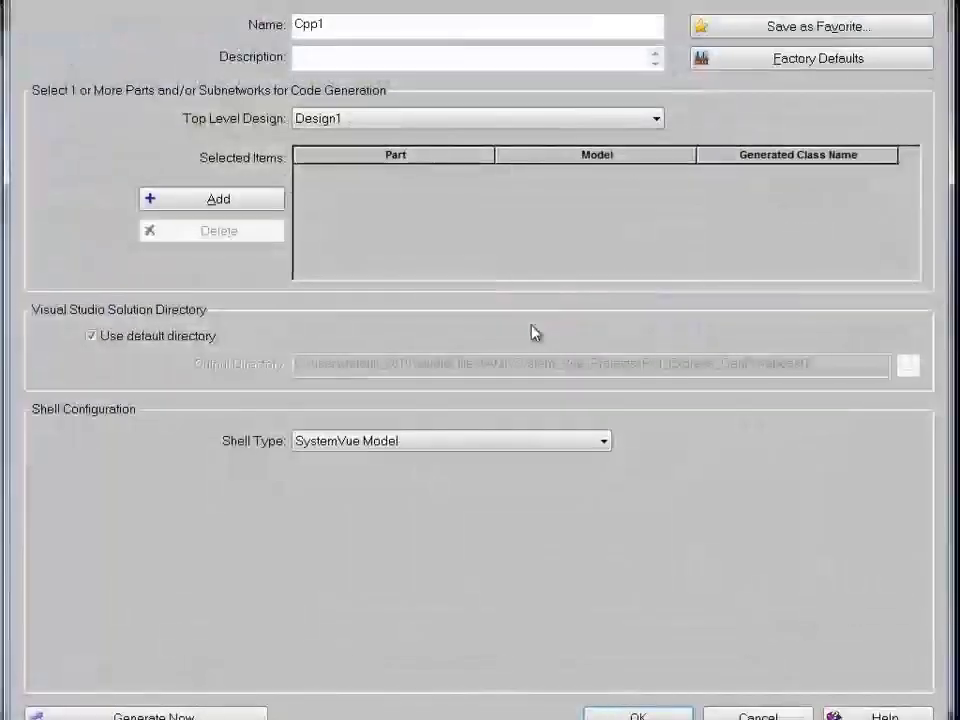
left_click(258, 200)
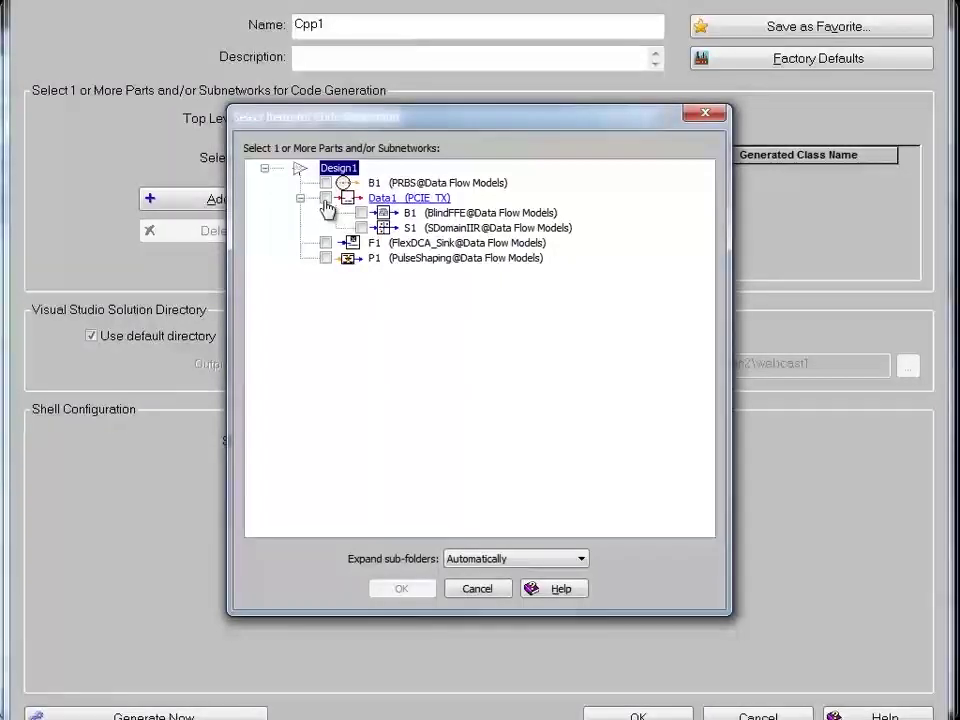
left_click(325, 198)
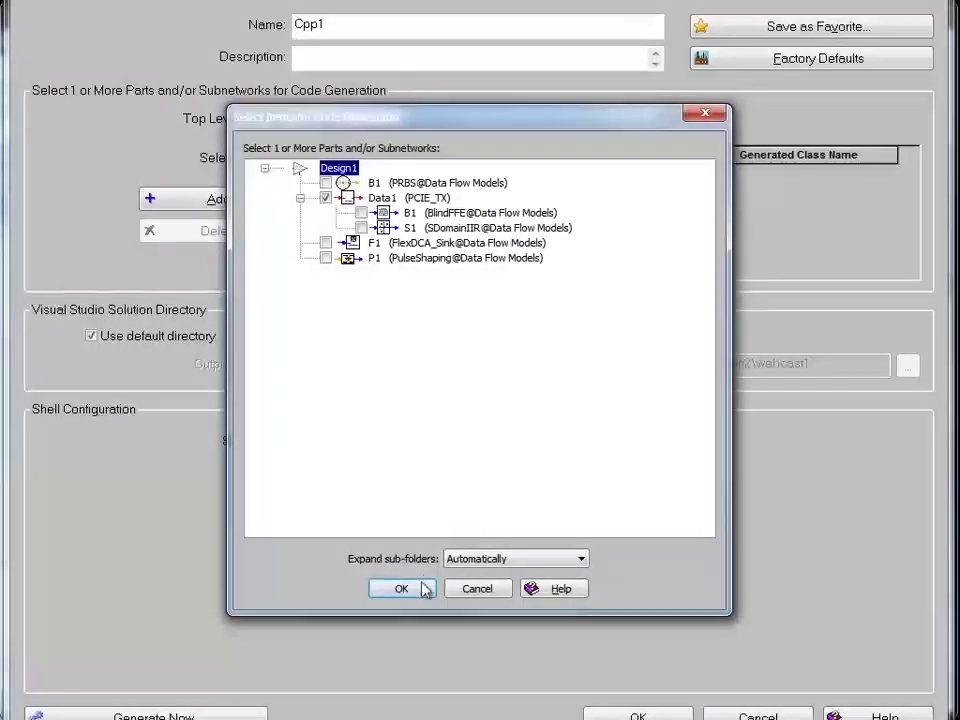
left_click(421, 590)
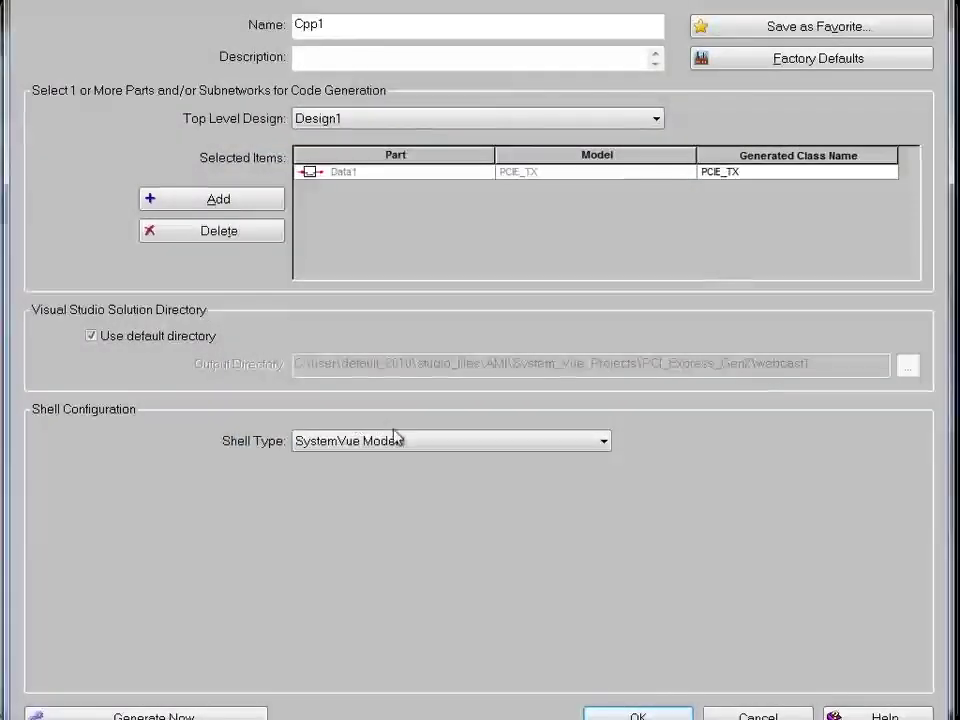
- Use the IBIS Algorithmic Modeling Interface shell, mapping Bit Time to Bit_Time and Samples Per Bit to SamplesPerBit
left_click(405, 441)
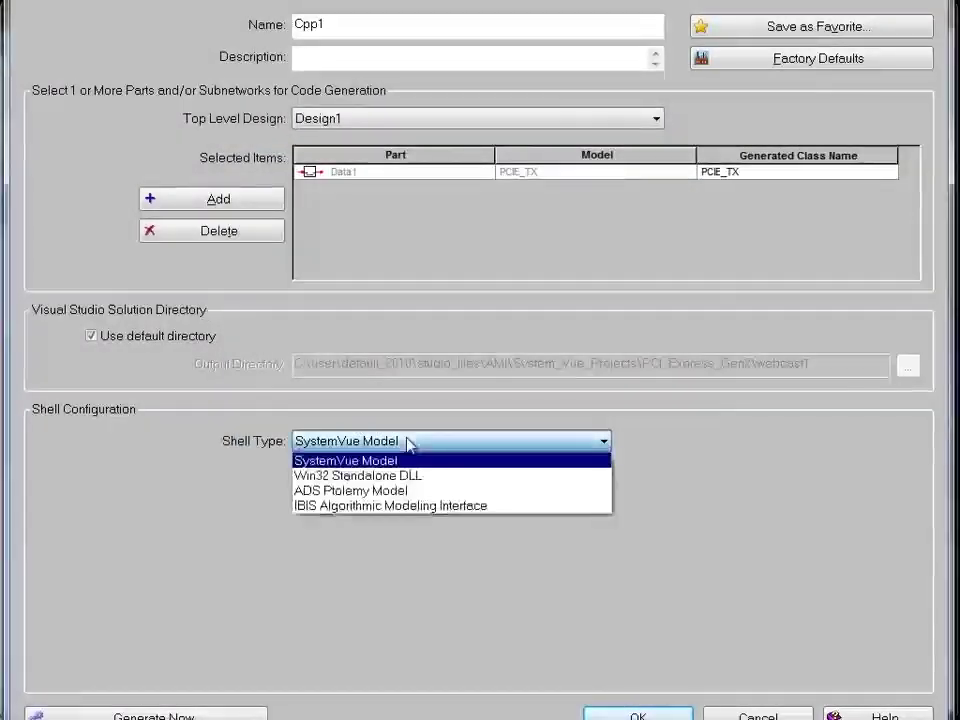
left_click(396, 506)
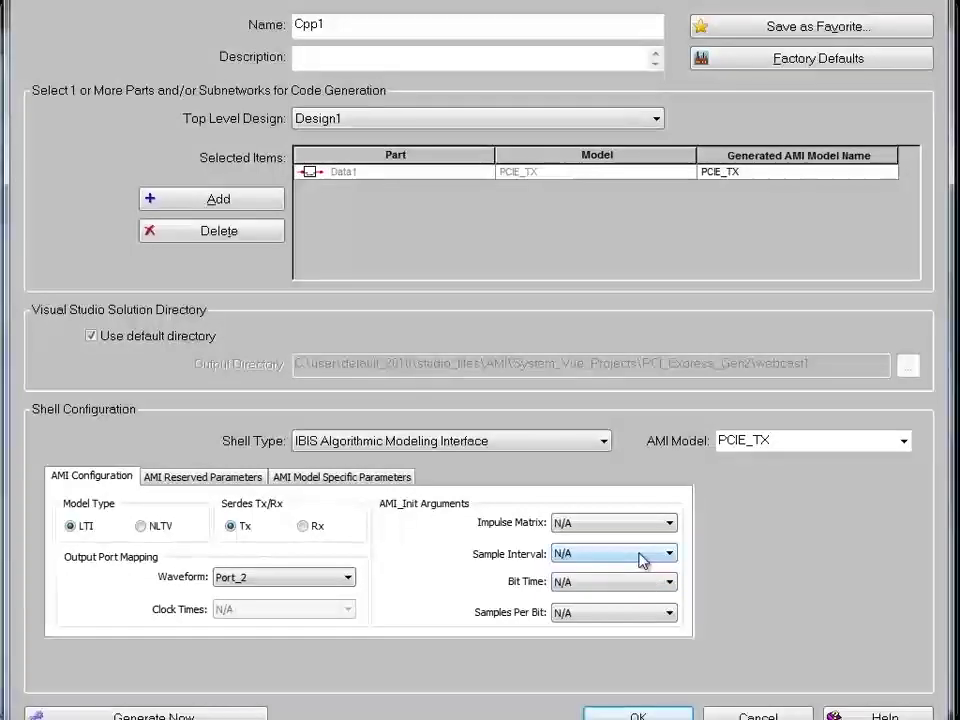
left_click(640, 584)
left_click(610, 611)
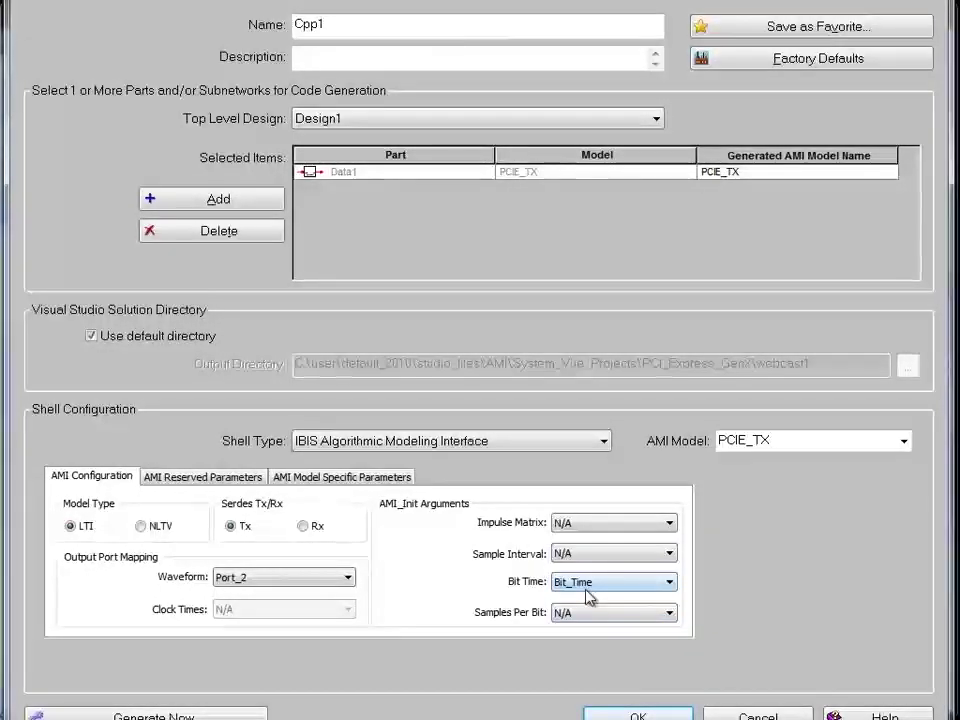
left_click(606, 620)
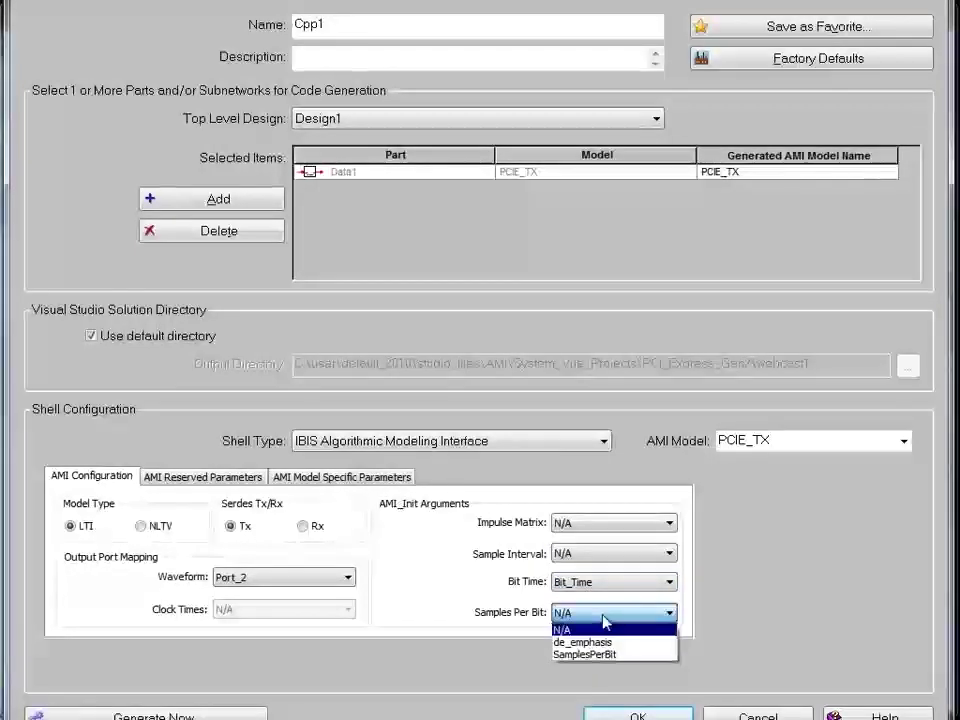
left_click(603, 655)
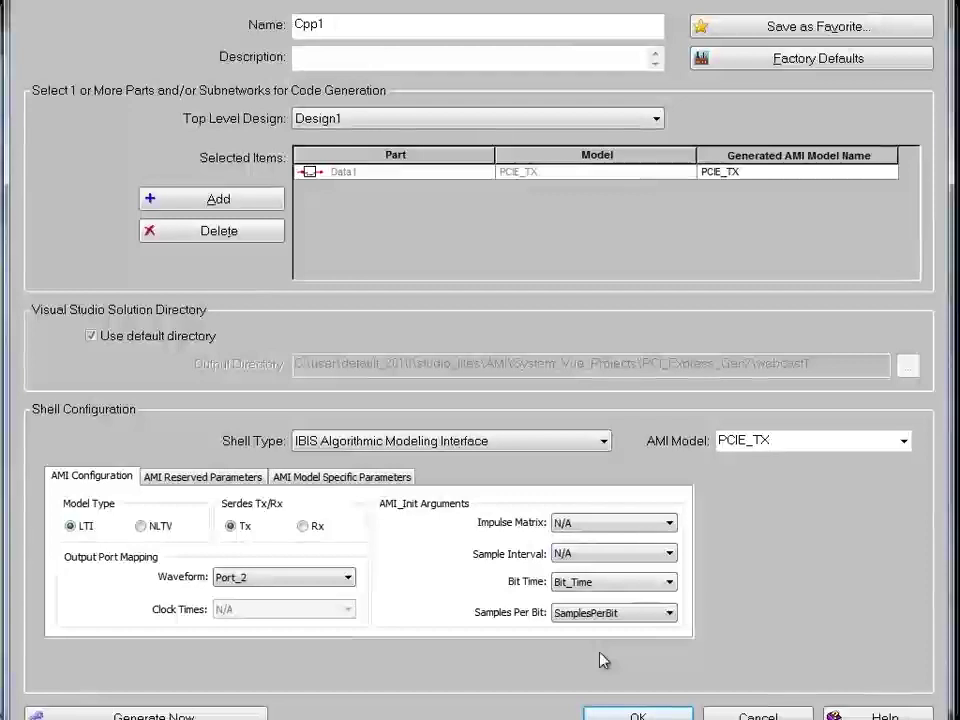
- Export de_emphasis as a model-specific AMI parameter and generate the code
left_click(388, 479)
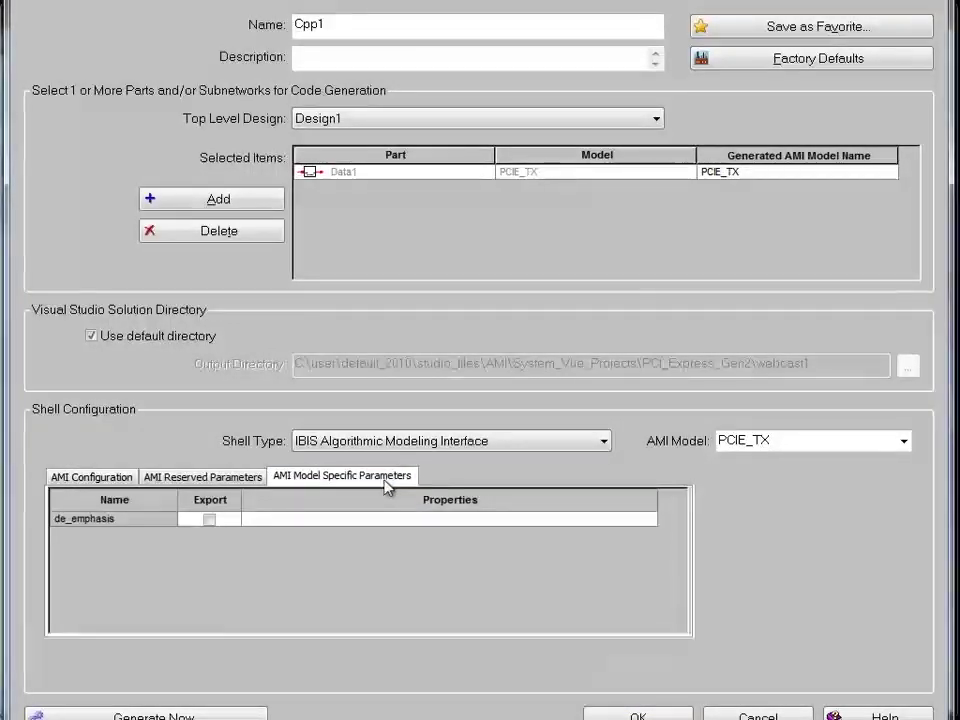
left_click(211, 521)
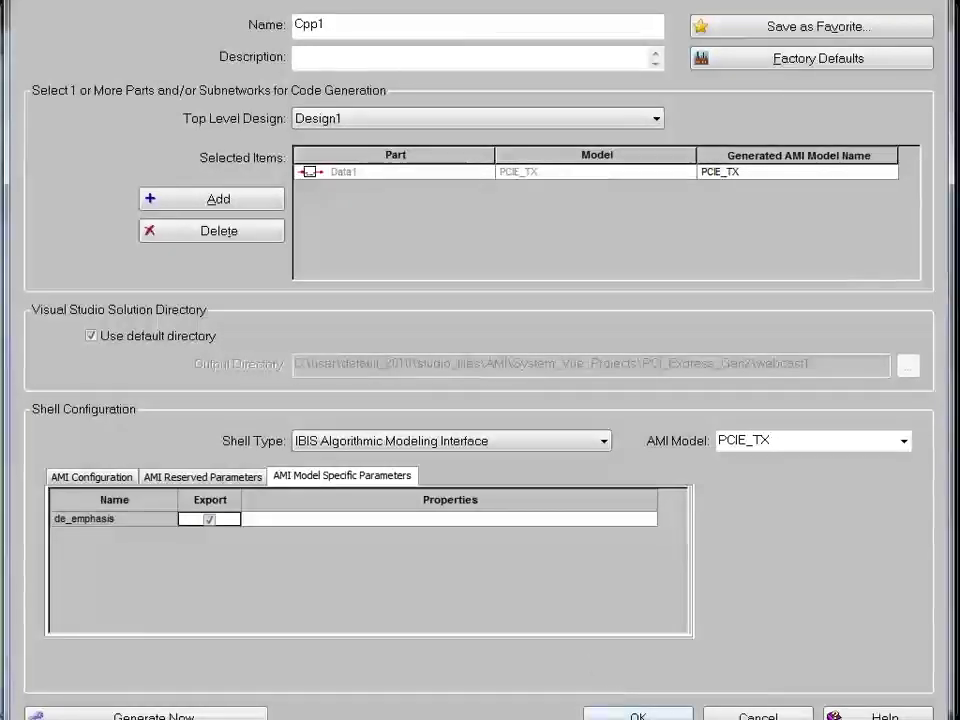
left_click(245, 716)
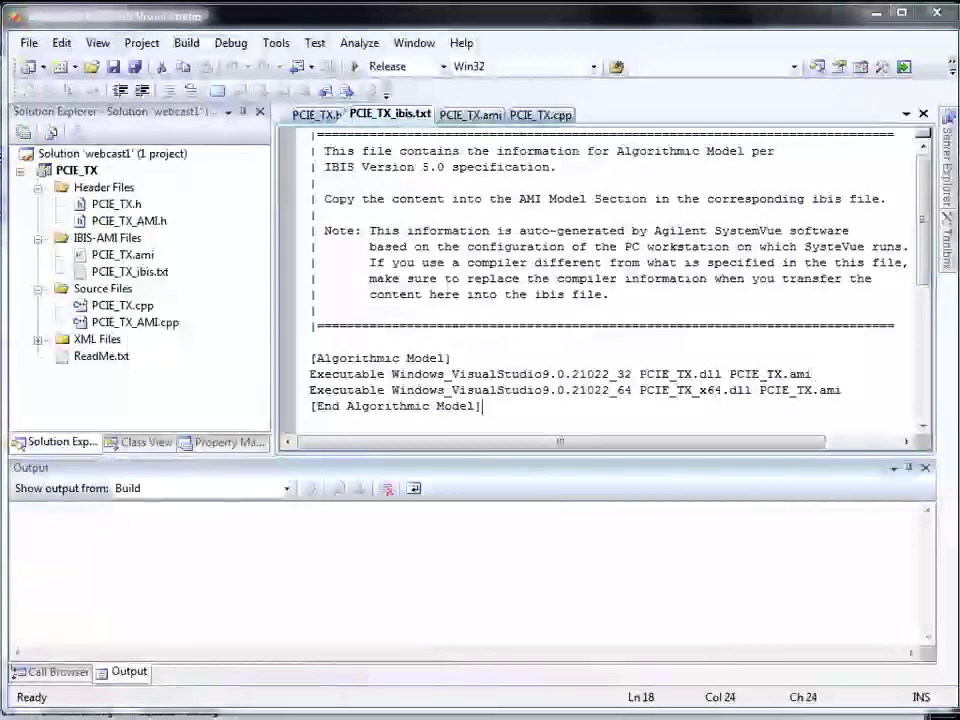
- Open PCIE_TX_ibis.txt and highlight its Algorithmic Model section naming PCIE_TX.dll and PCIE_TX.ami
double_click(148, 273)
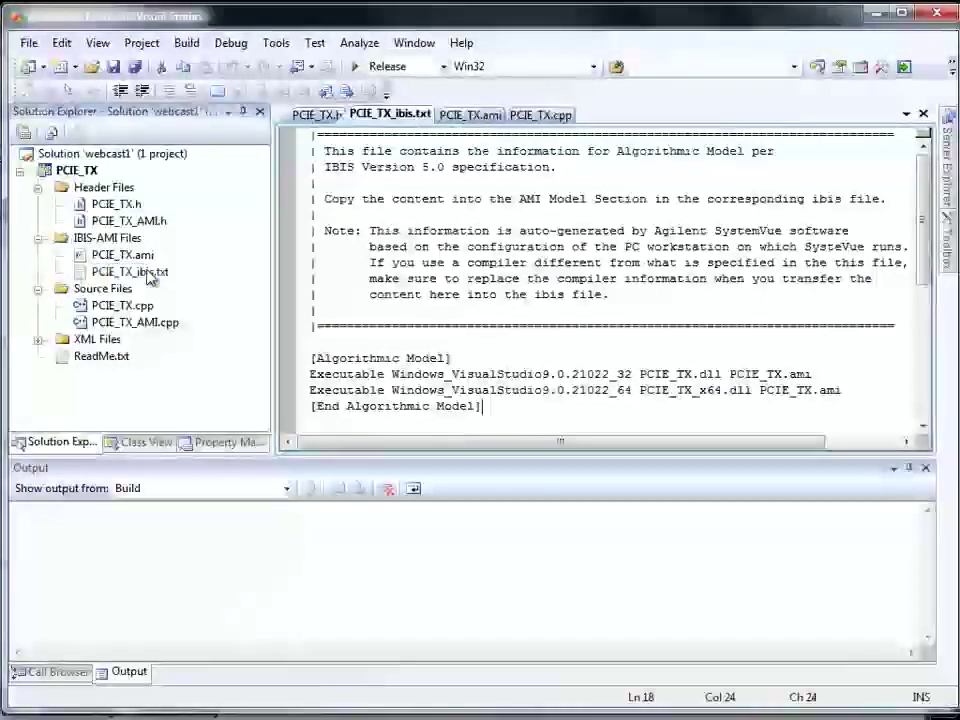
left_click(149, 273)
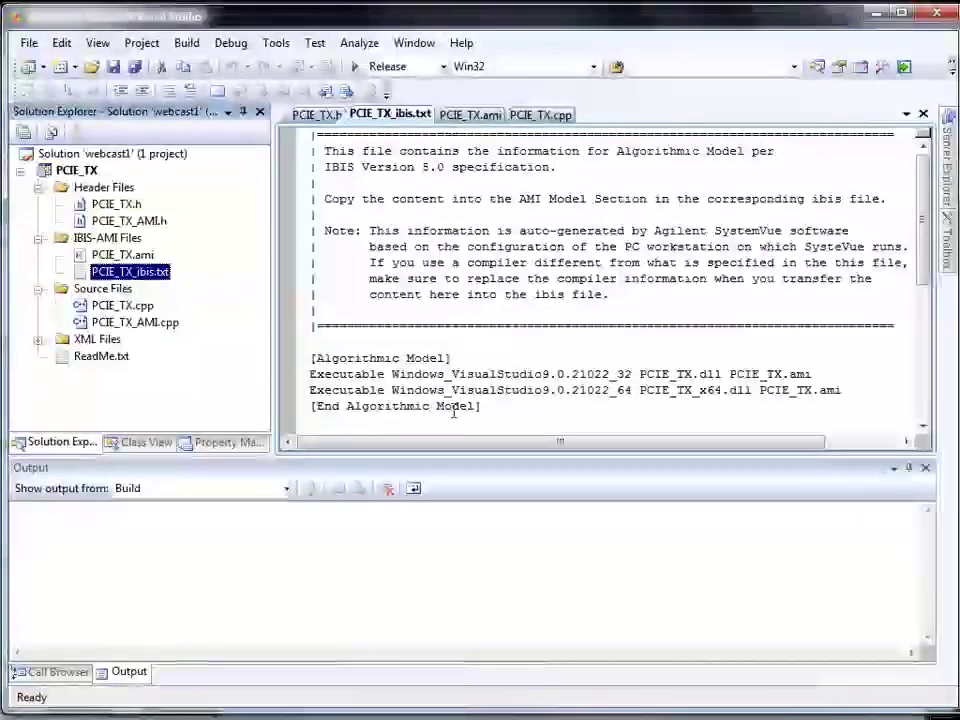
left_click_drag(486, 407, 310, 362)
left_click(643, 374)
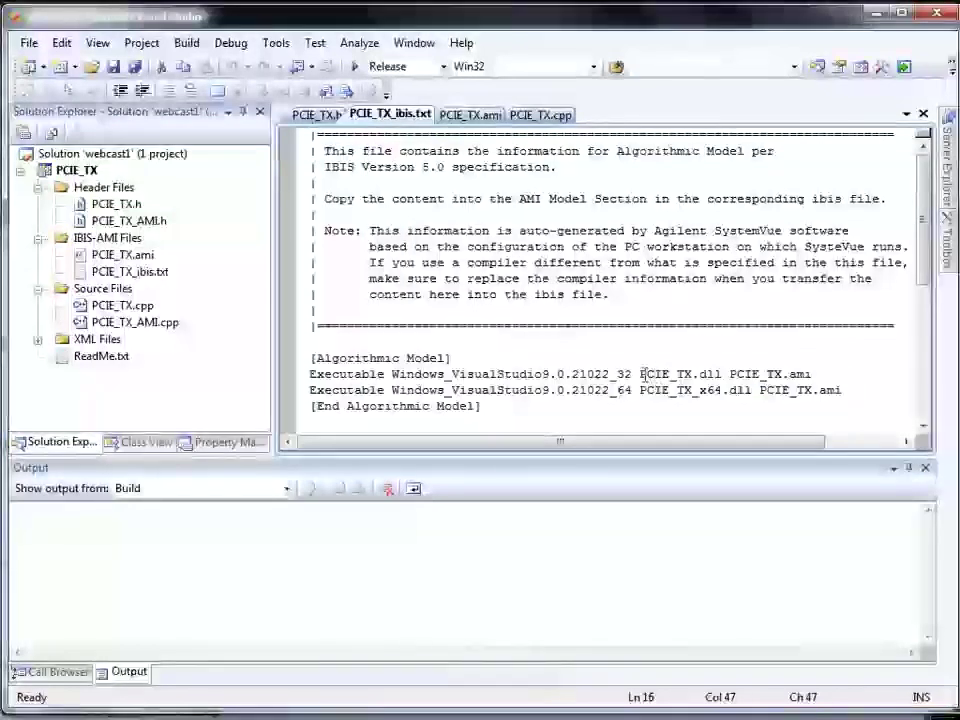
left_click_drag(641, 374, 812, 374)
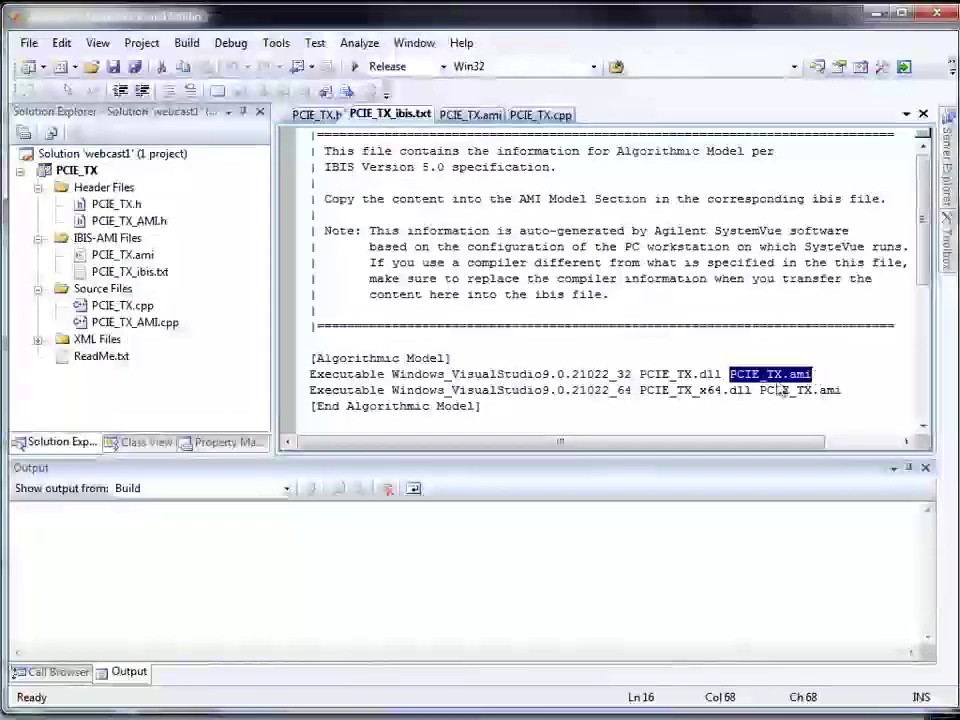
left_click(516, 406)
left_click_drag(516, 406, 302, 362)
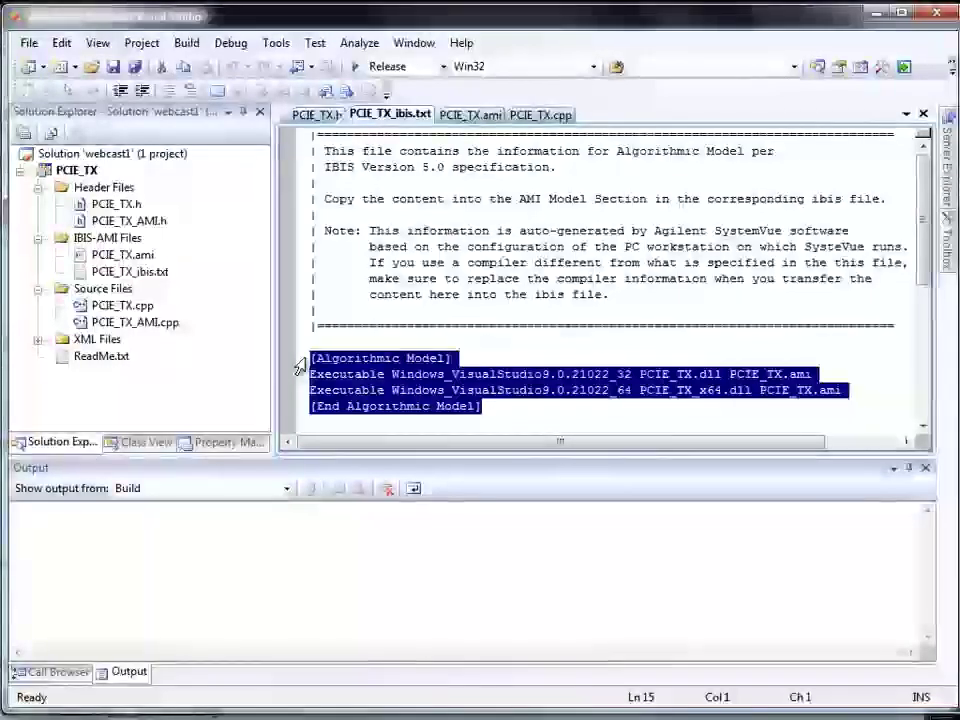
- Review PCIE_TX.ami's Reserved_Parameters and Model_Specific sections, then open PCIE_TX.h
double_click(100, 254)
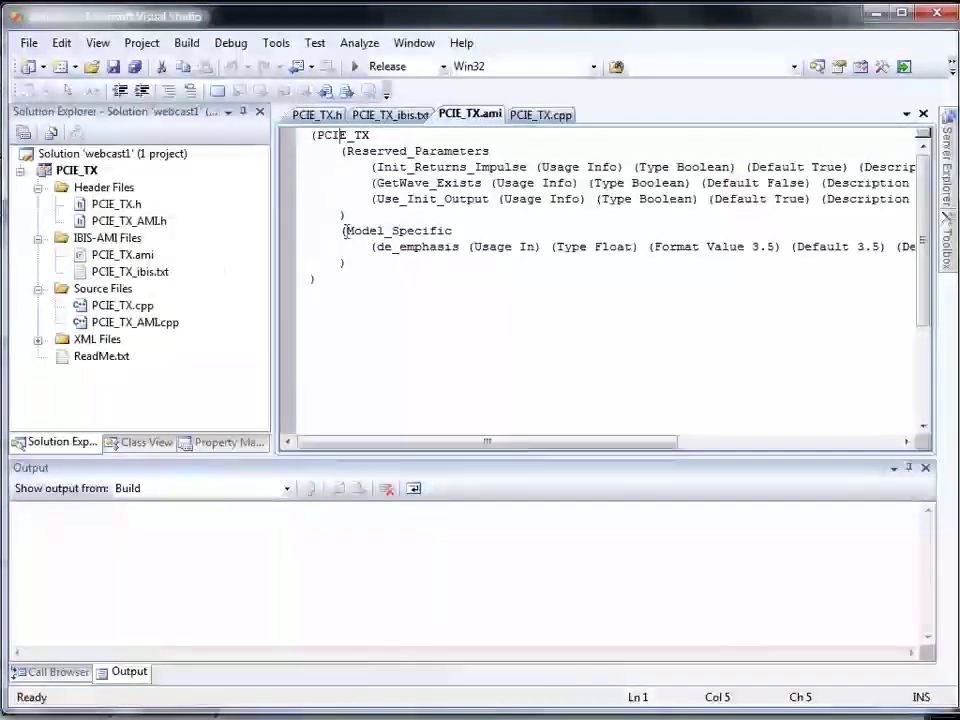
mouse_move(348, 150)
left_mouse_down()
mouse_move(420, 150)
mouse_move(505, 167)
left_mouse_up()
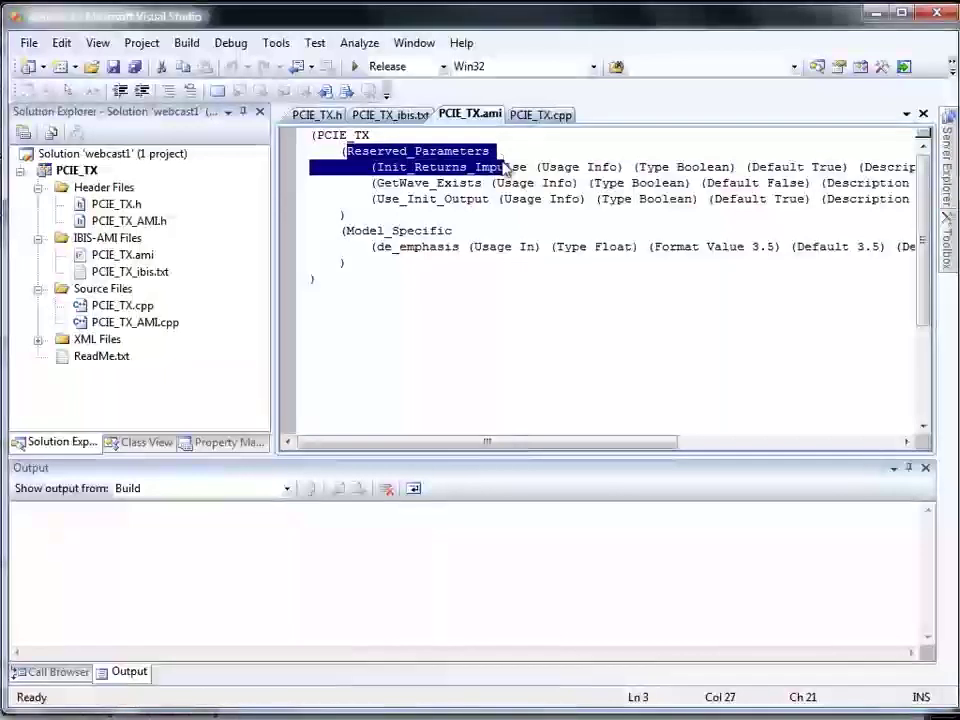
left_click_drag(461, 231, 332, 231)
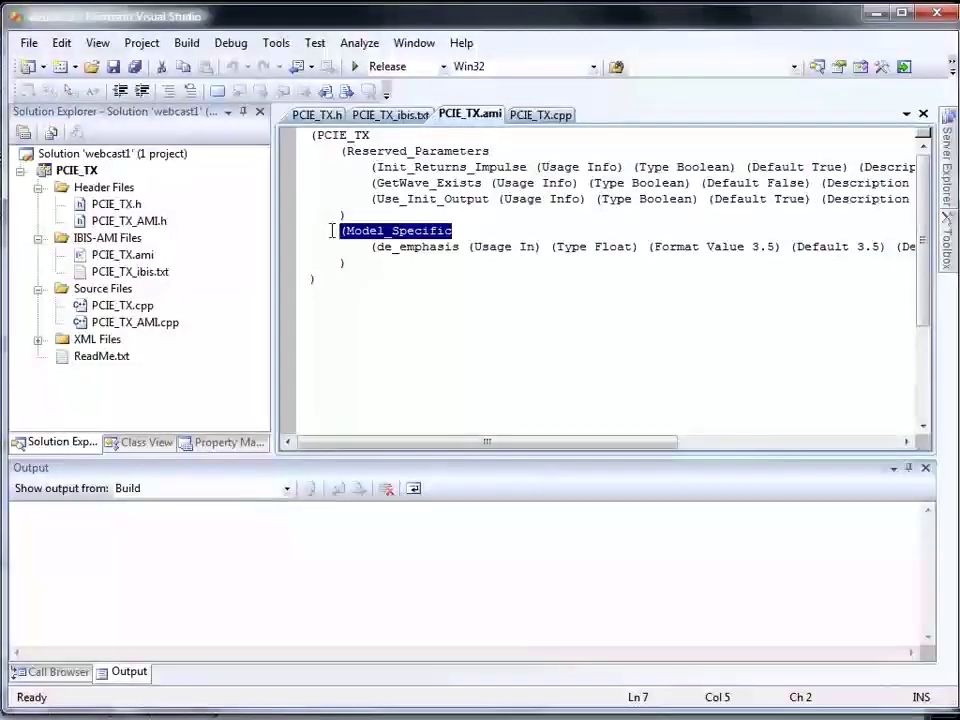
double_click(94, 206)
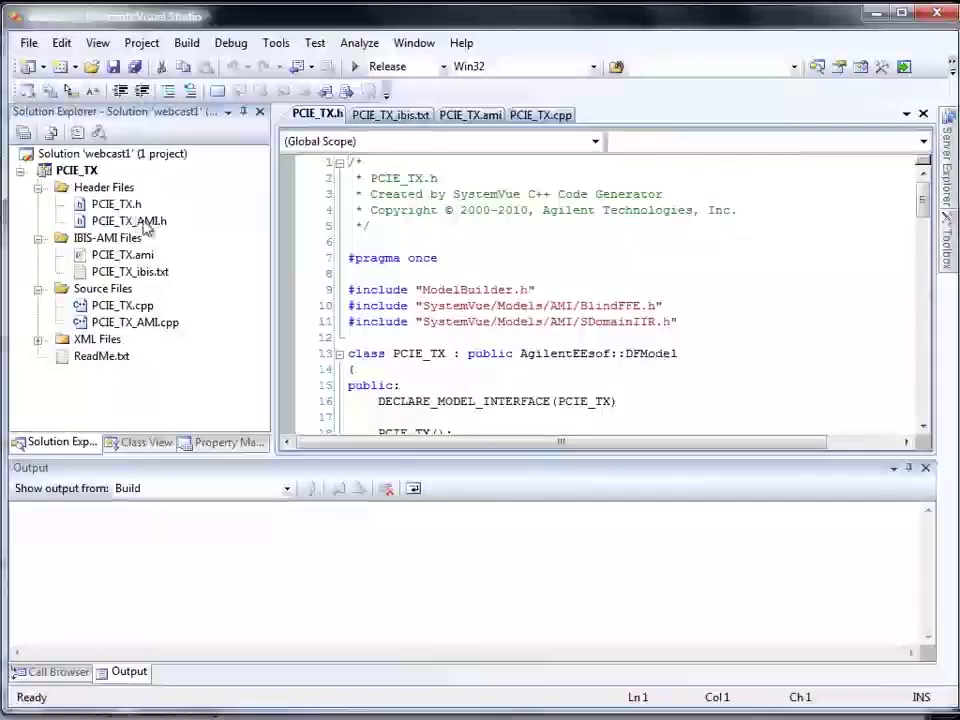
- Open PCIE_TX.cpp and check the build stays Release for Win32 in the webcast1 solution
double_click(118, 309)
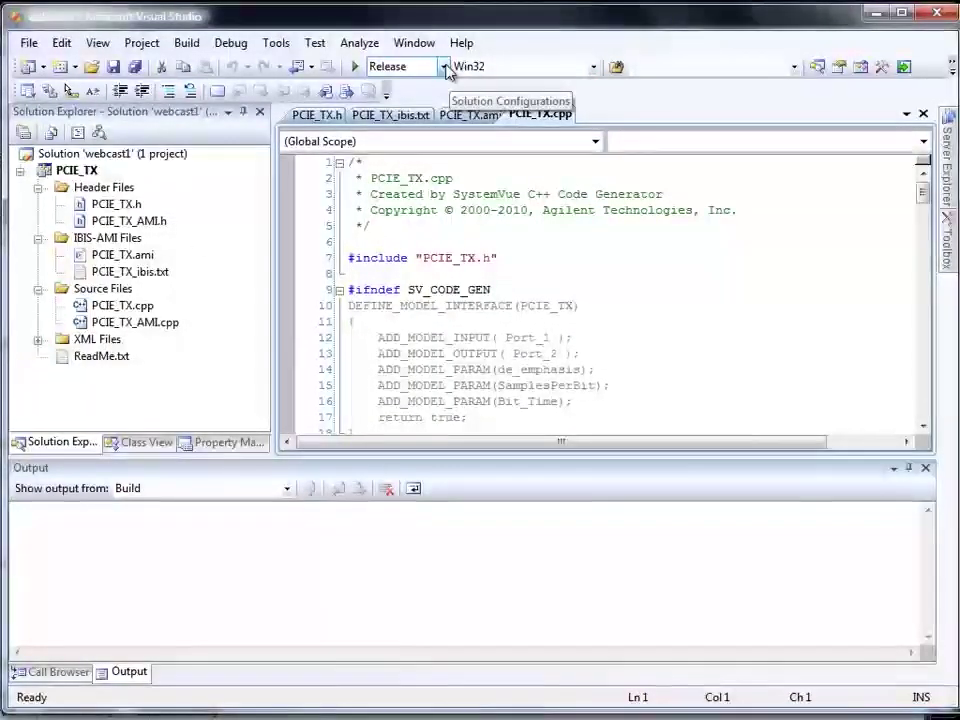
left_click(444, 67)
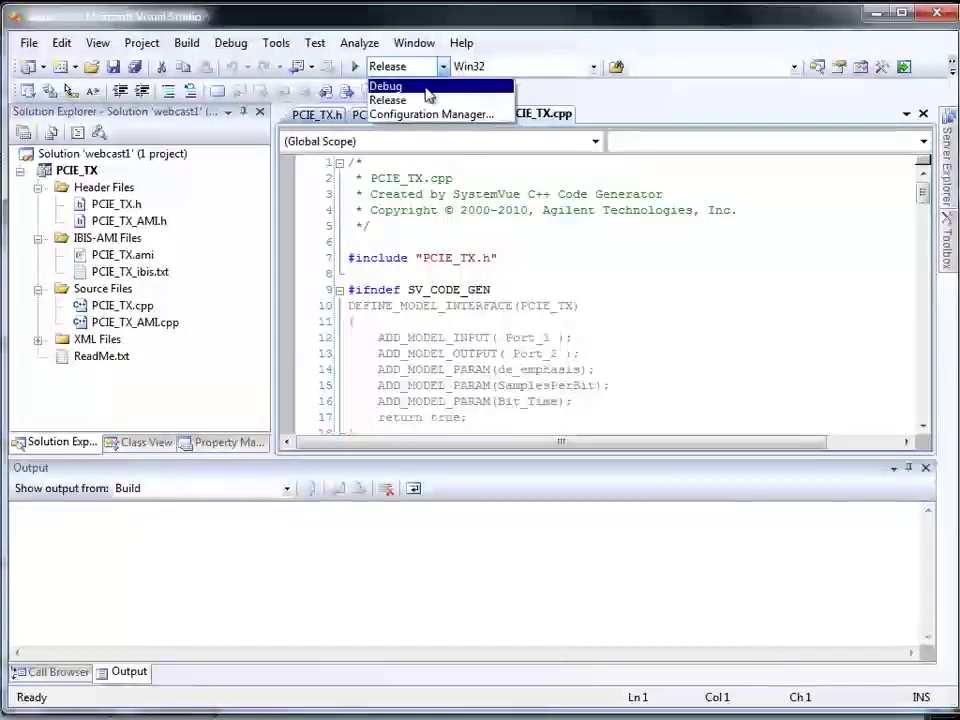
left_click(427, 88)
left_click(444, 66)
left_click(420, 100)
left_click(594, 70)
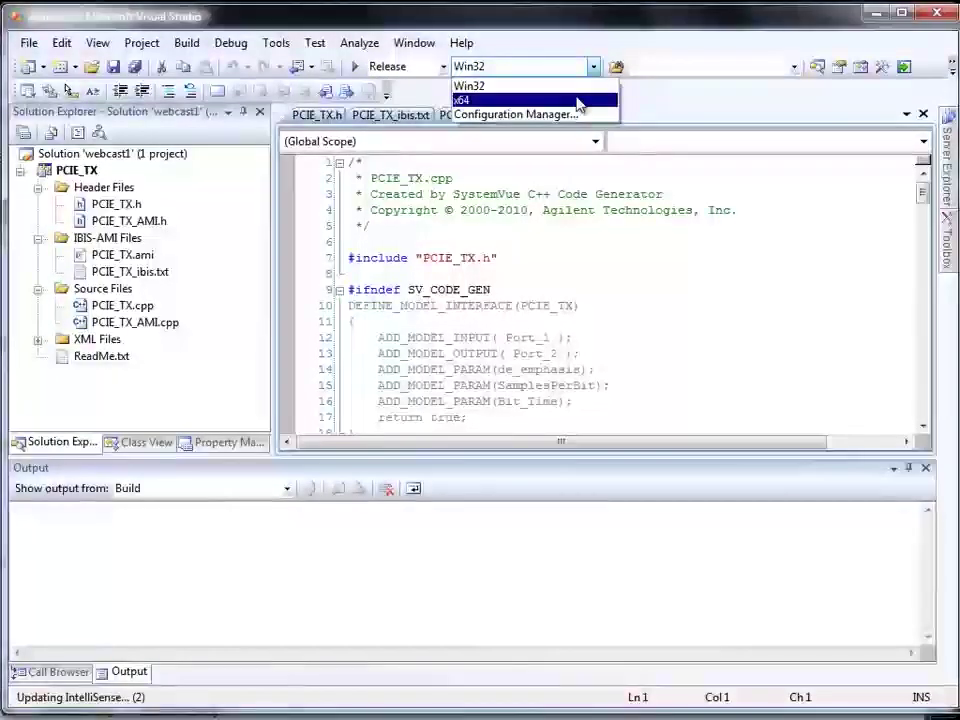
left_click(571, 91)
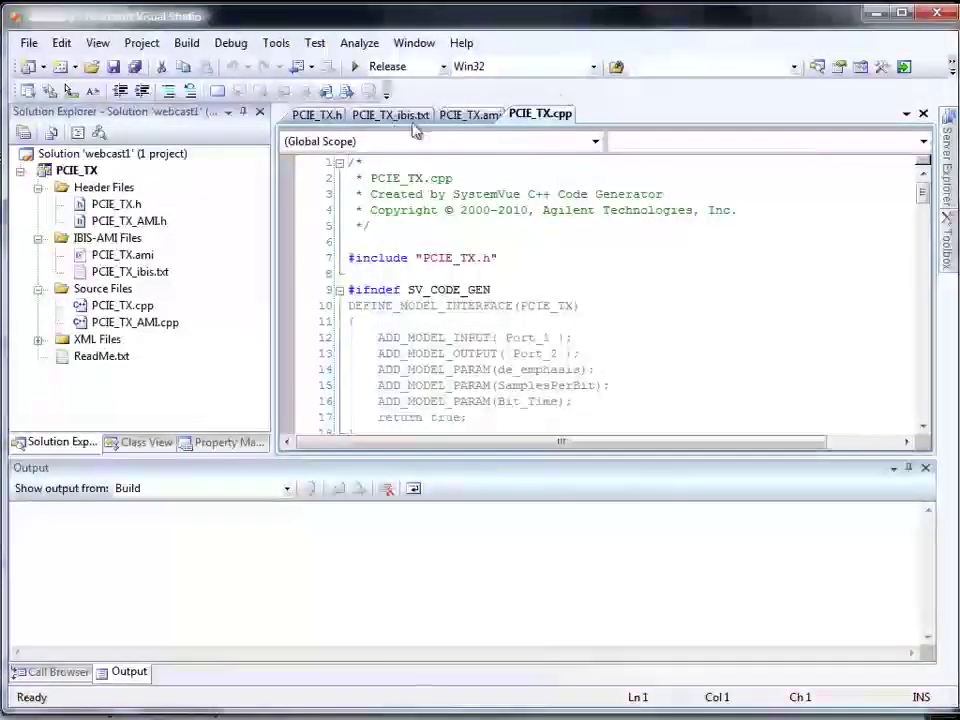
left_click(114, 155)
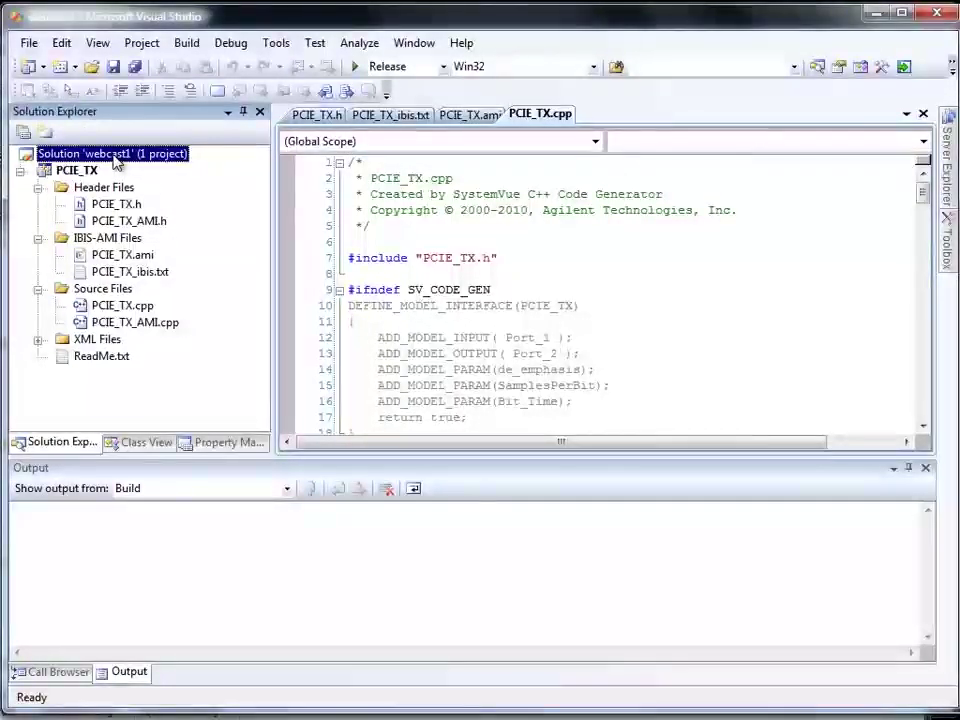
- Rebuild the whole webcast1 solution and confirm the Output pane reports 1 succeeded, 0 failed
right_click(115, 158)
left_click(143, 189)
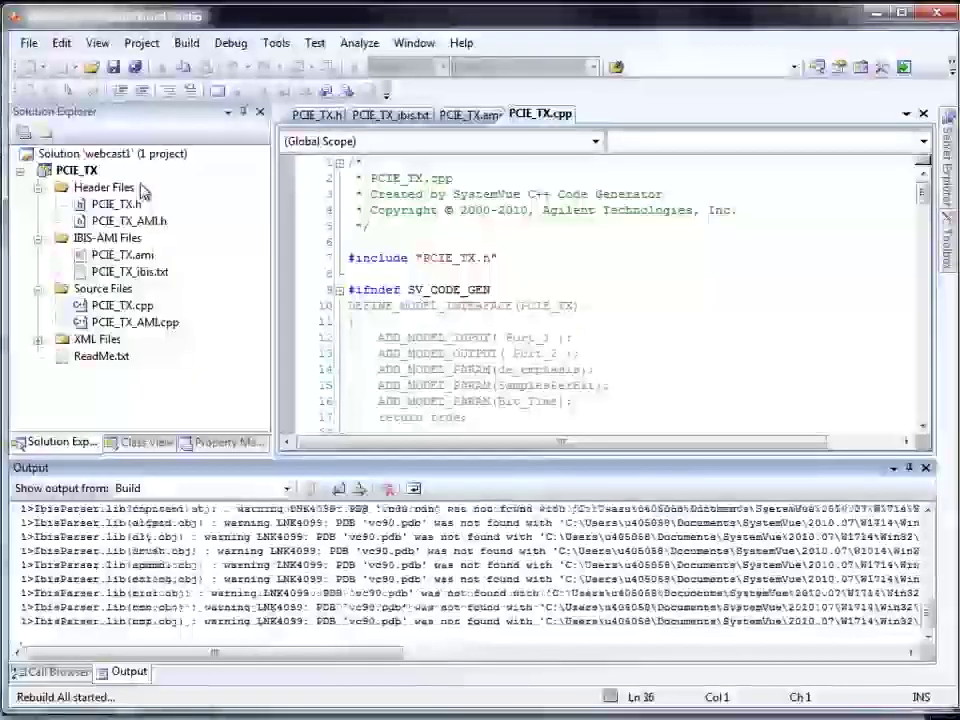
left_click_drag(173, 621, 256, 622)
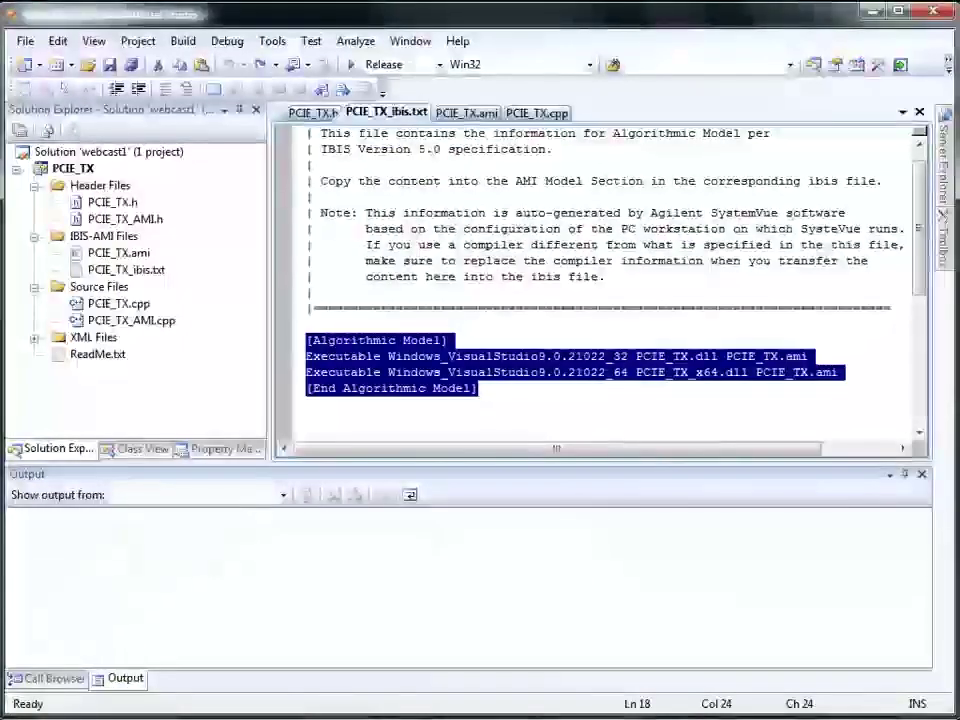
- Copy the four [Algorithmic Model] lines from PCIE_TX_ibis.txt and bring the WordPad IBIS file forward
key("alt+Tab")
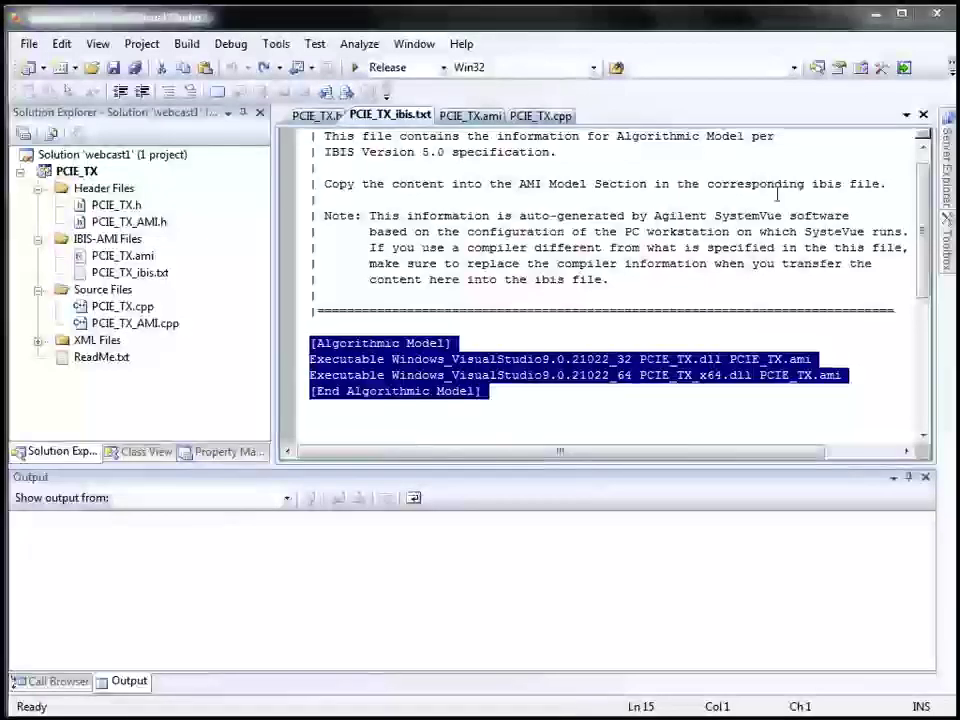
left_click(576, 391)
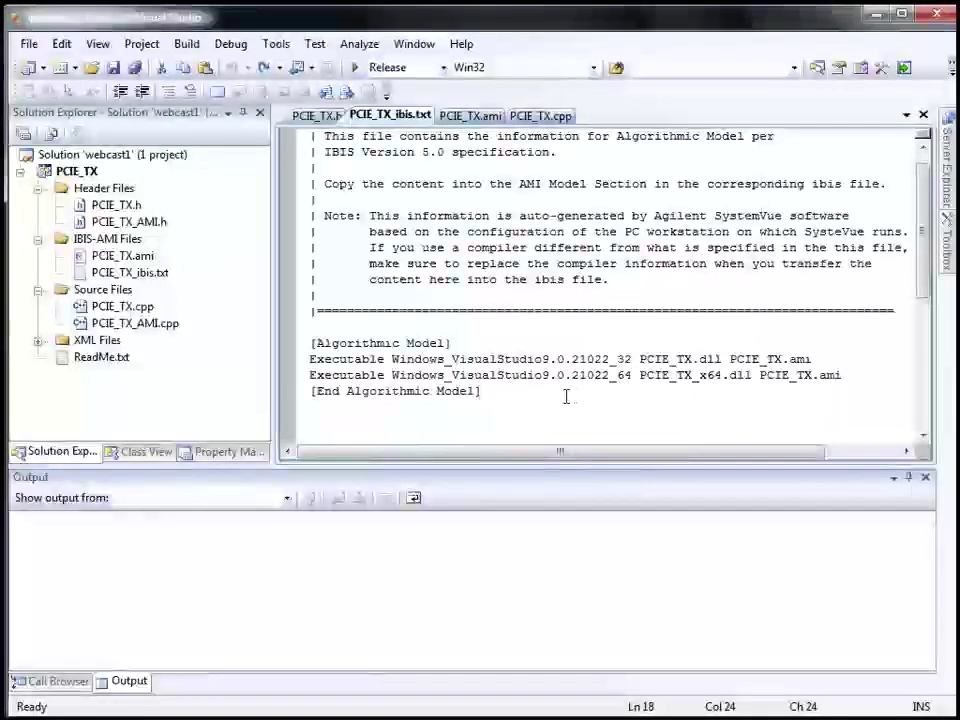
left_click_drag(566, 397, 288, 340)
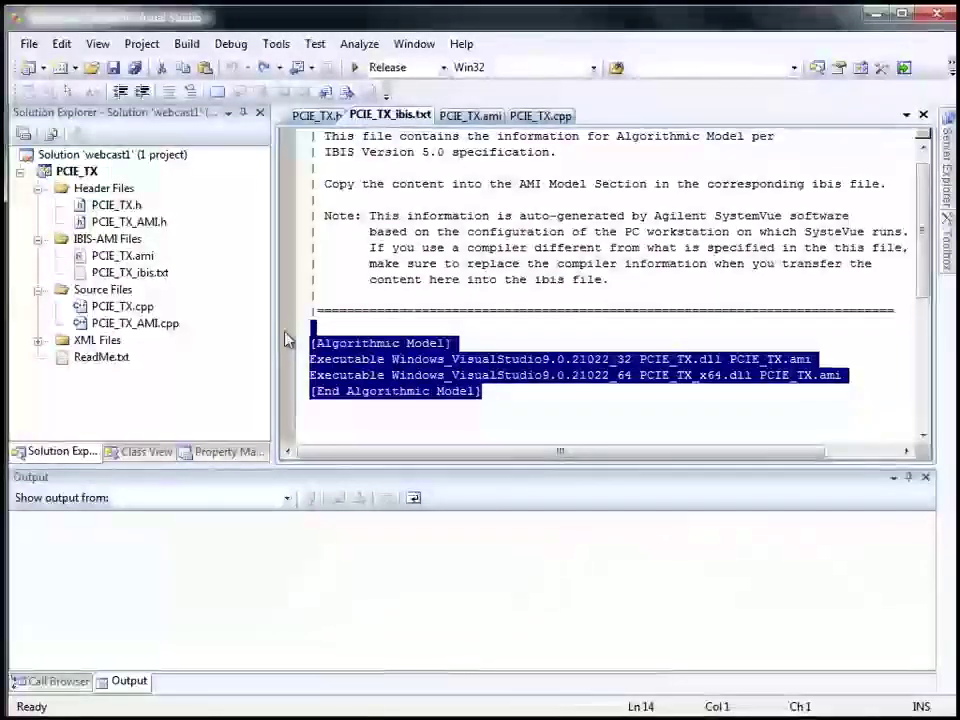
key("ctrl+c")
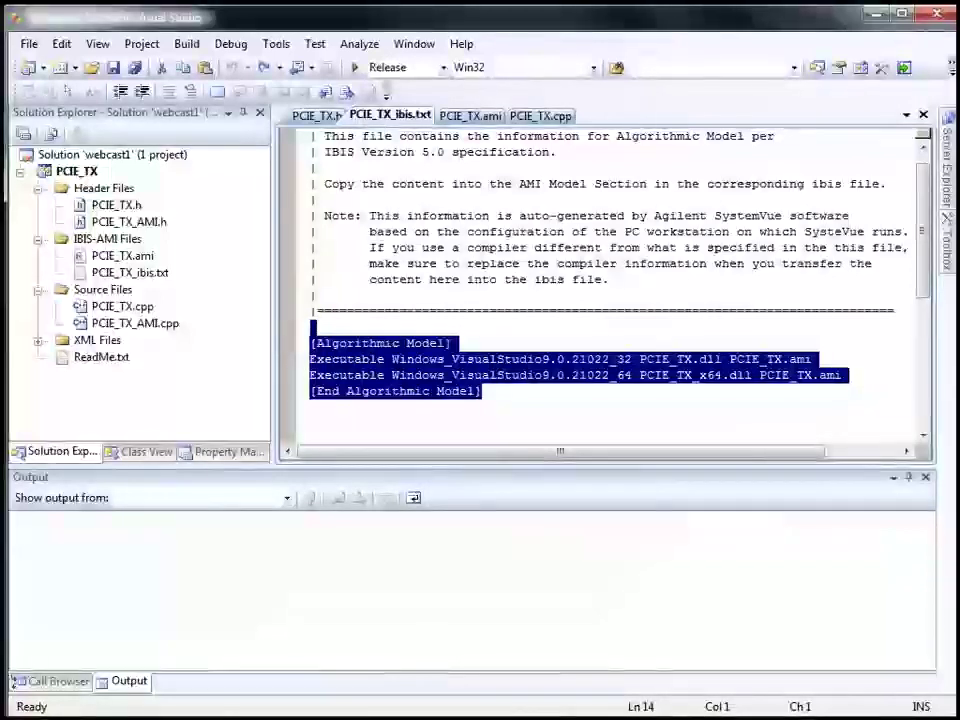
key("alt+Tab")
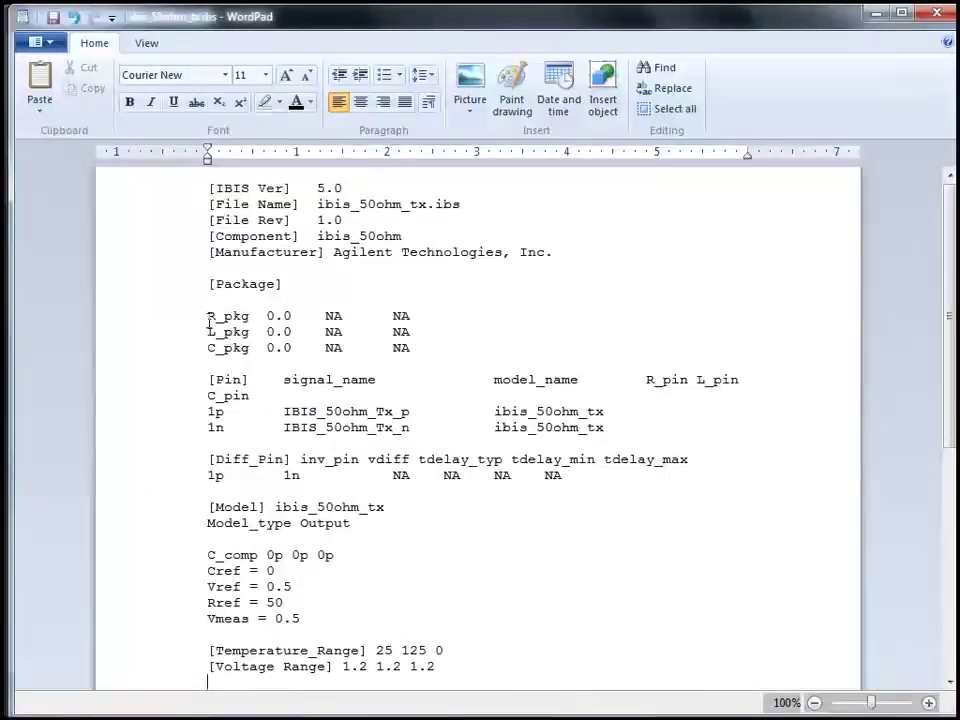
- Review the IBIS file's package values, 1p/1n pins, Diff_Pin pair, Voltage Range and Pulldown rows
left_click_drag(208, 318, 396, 348)
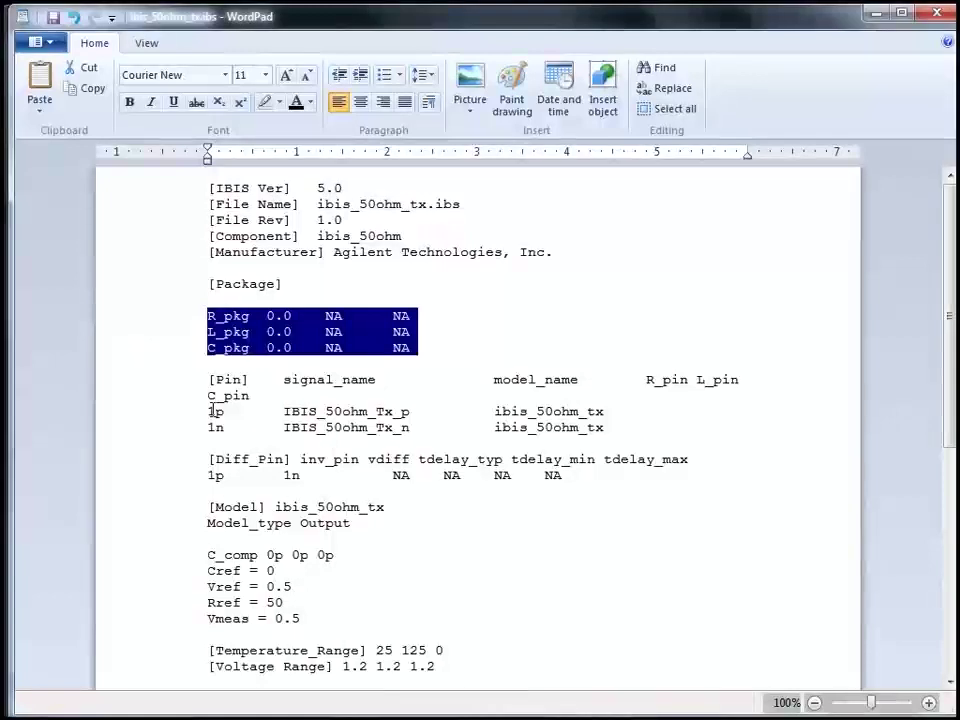
left_click_drag(210, 411, 244, 430)
left_click_drag(336, 436, 370, 464)
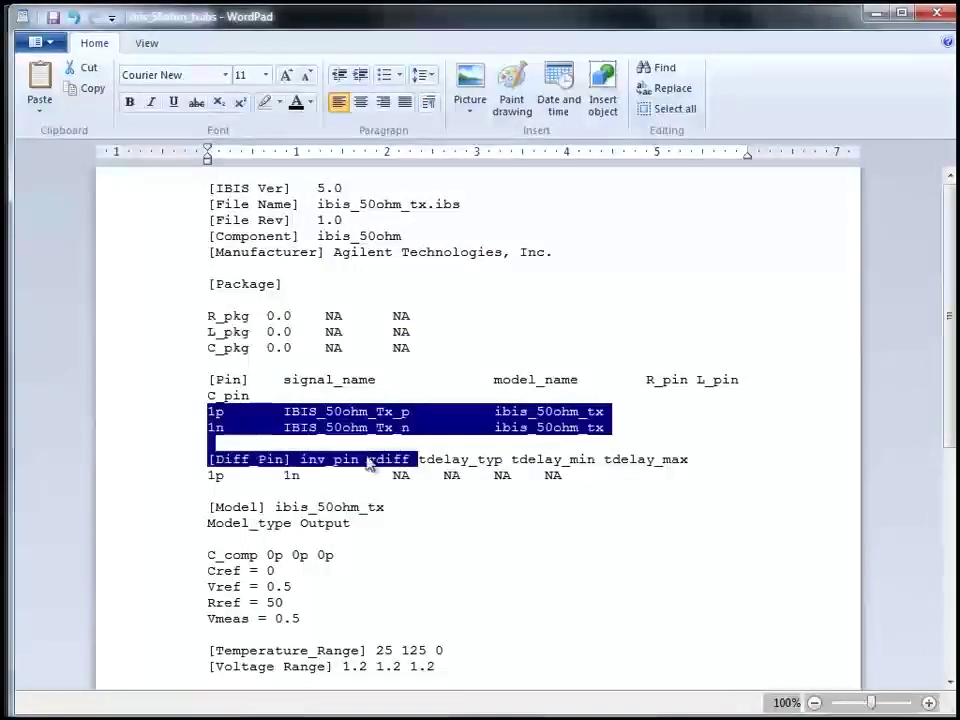
left_click_drag(305, 479, 203, 479)
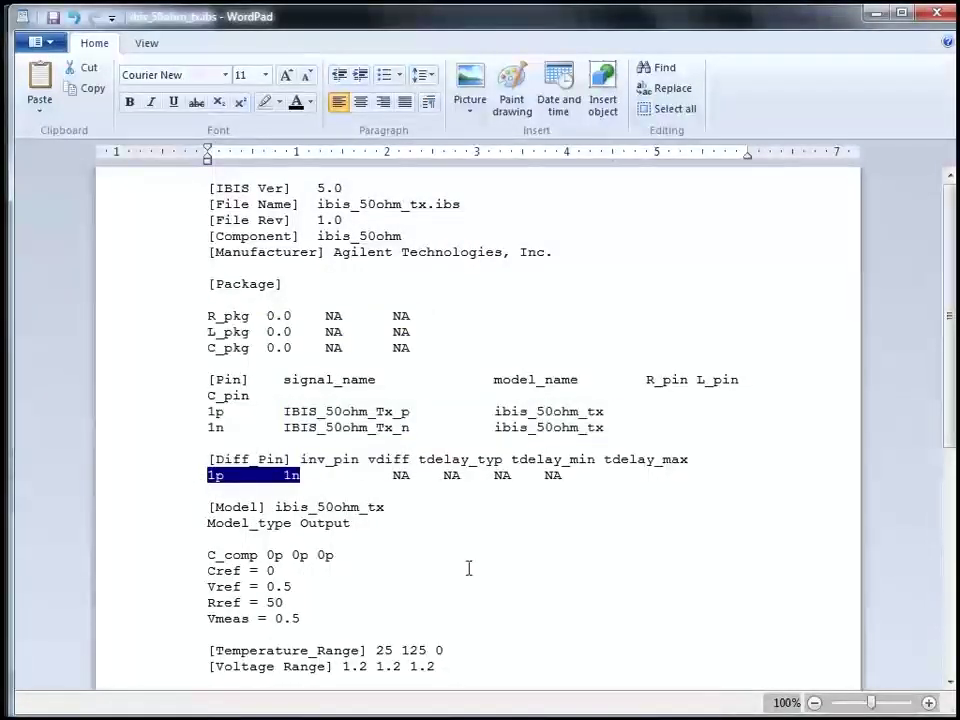
scroll(487, 500, "down", 3)
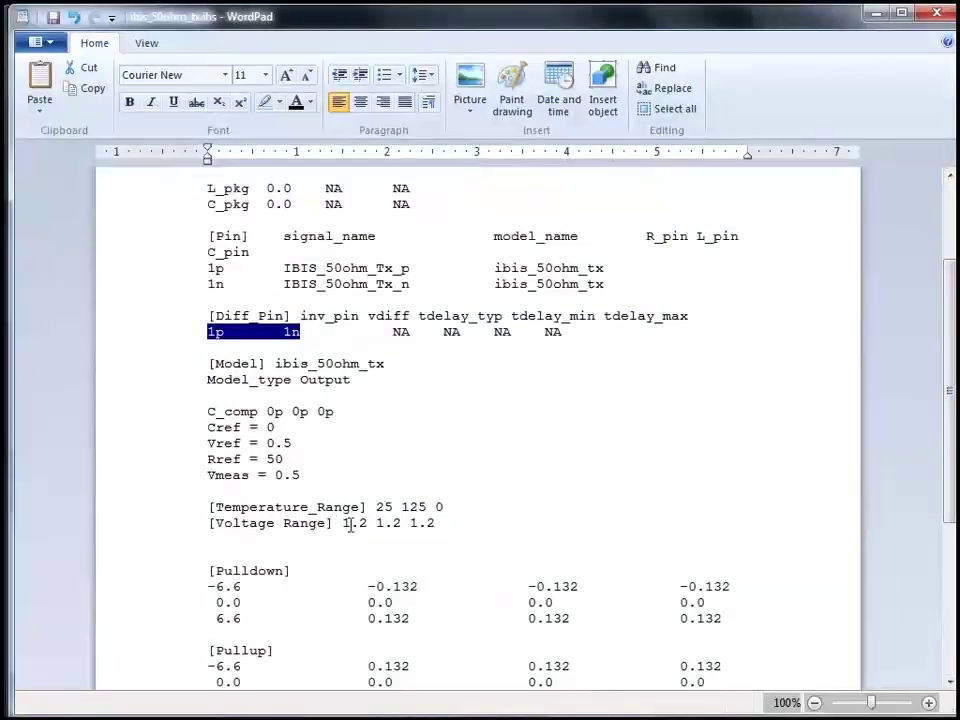
left_click(344, 525)
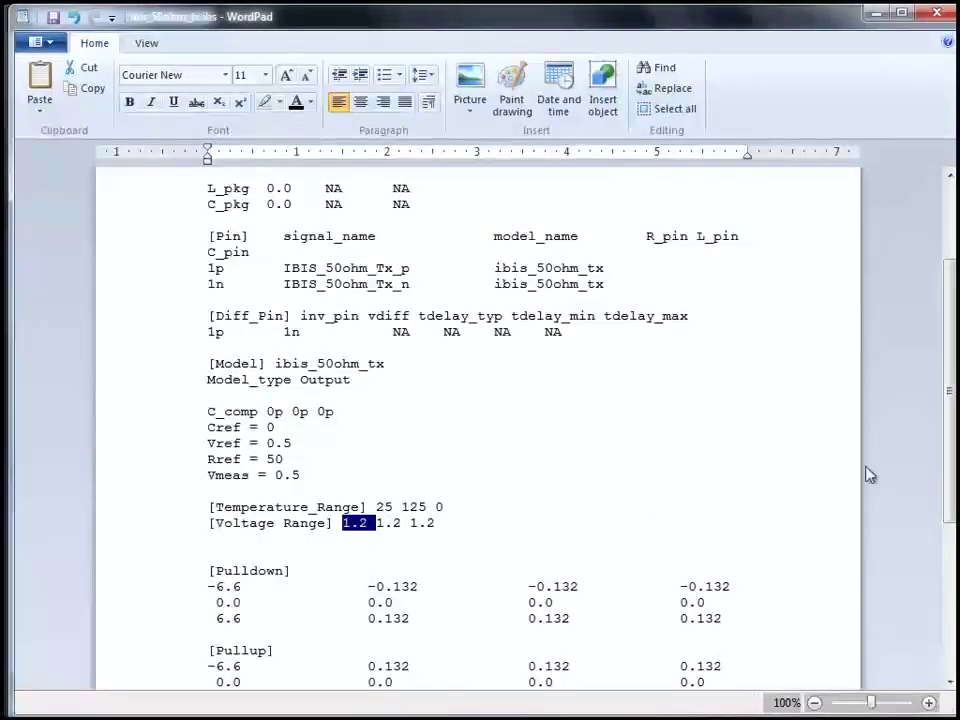
scroll(951, 471, "down", 2)
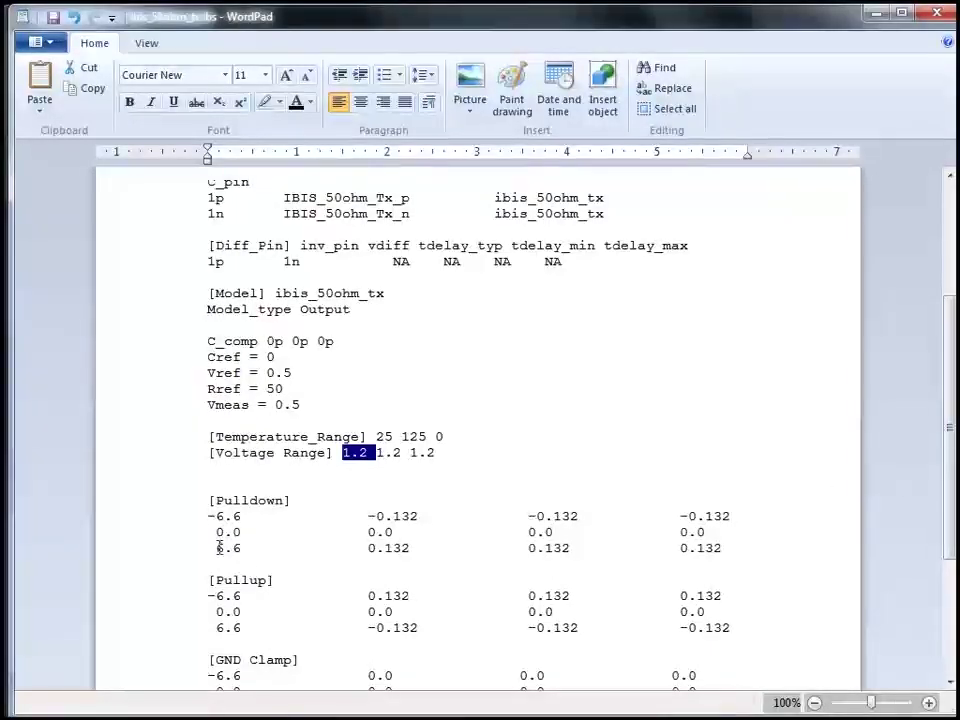
left_click_drag(217, 548, 407, 549)
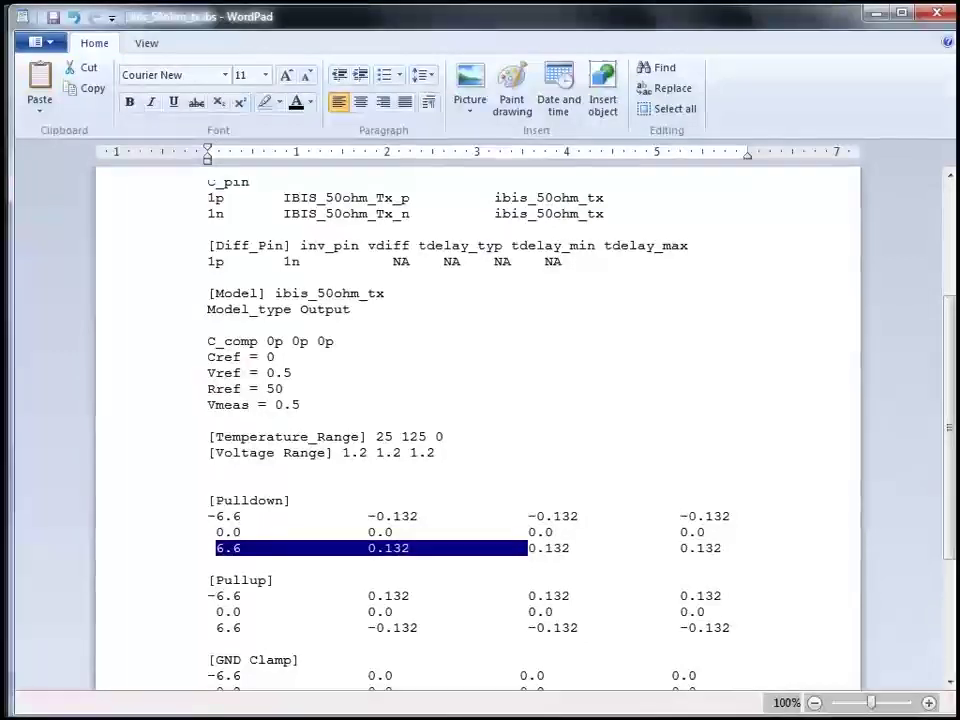
- Paste the Algorithmic Model block after the [Voltage Range] line and save as plain text
left_click(490, 456)
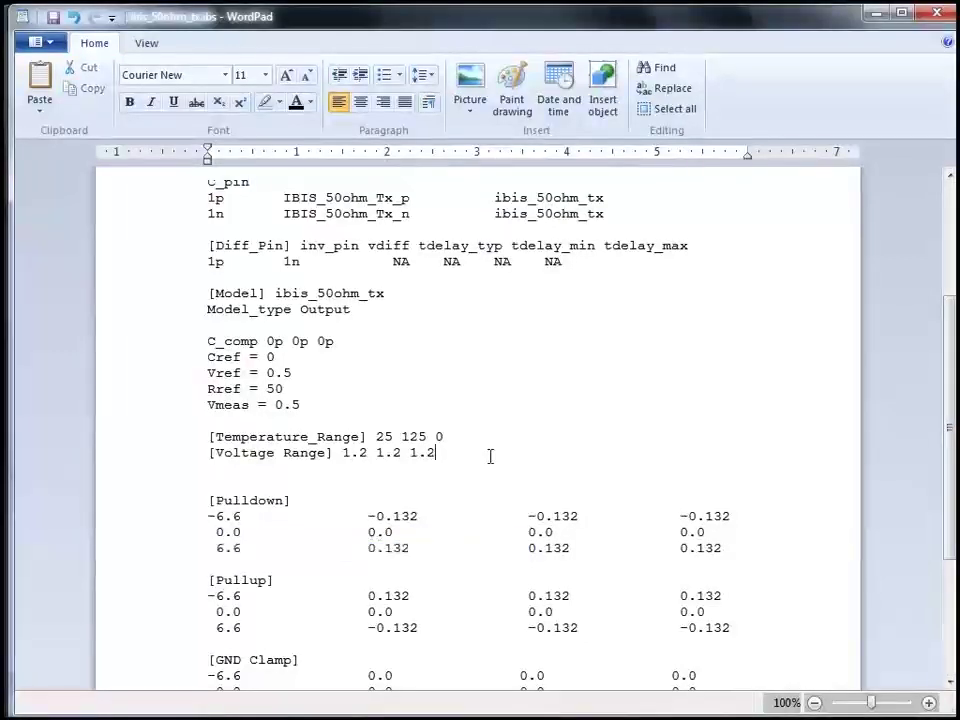
key("Return")
key("Return")
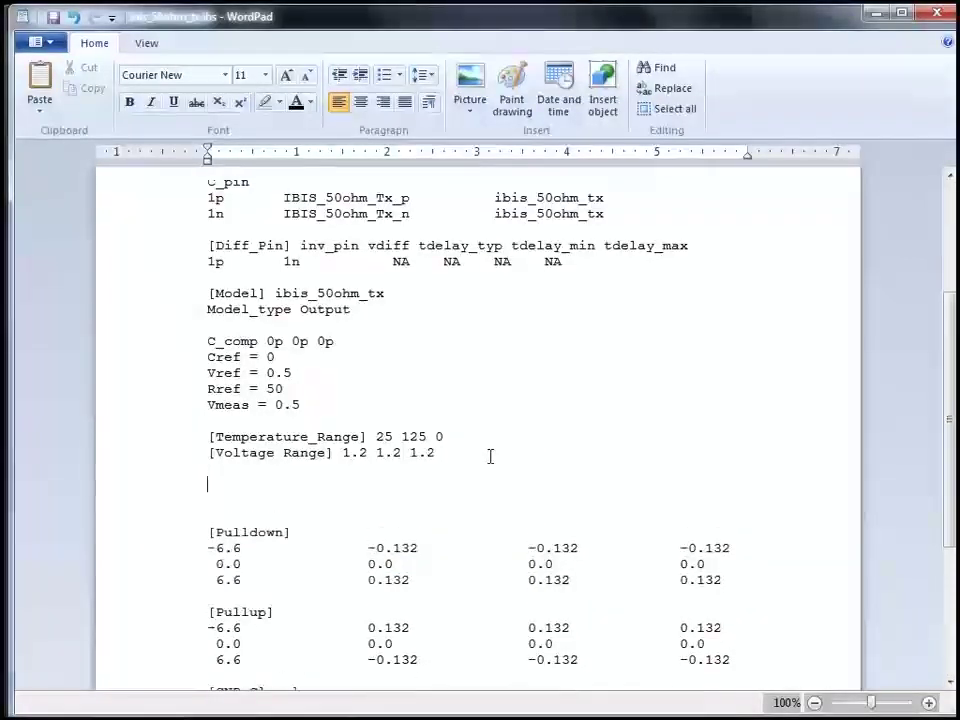
key("ctrl+v")
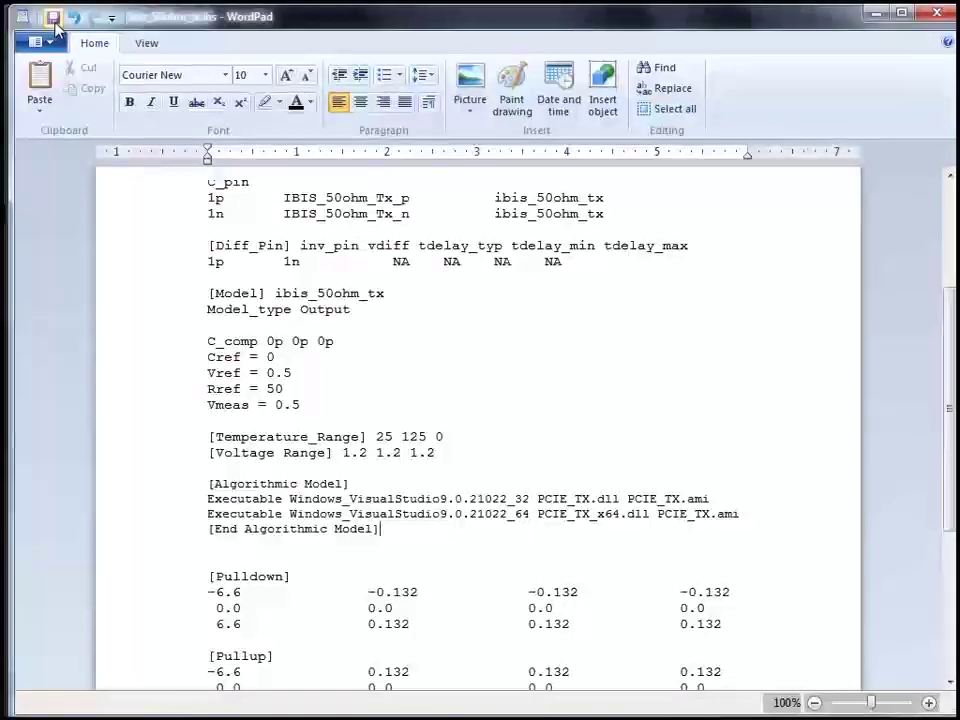
left_click(55, 25)
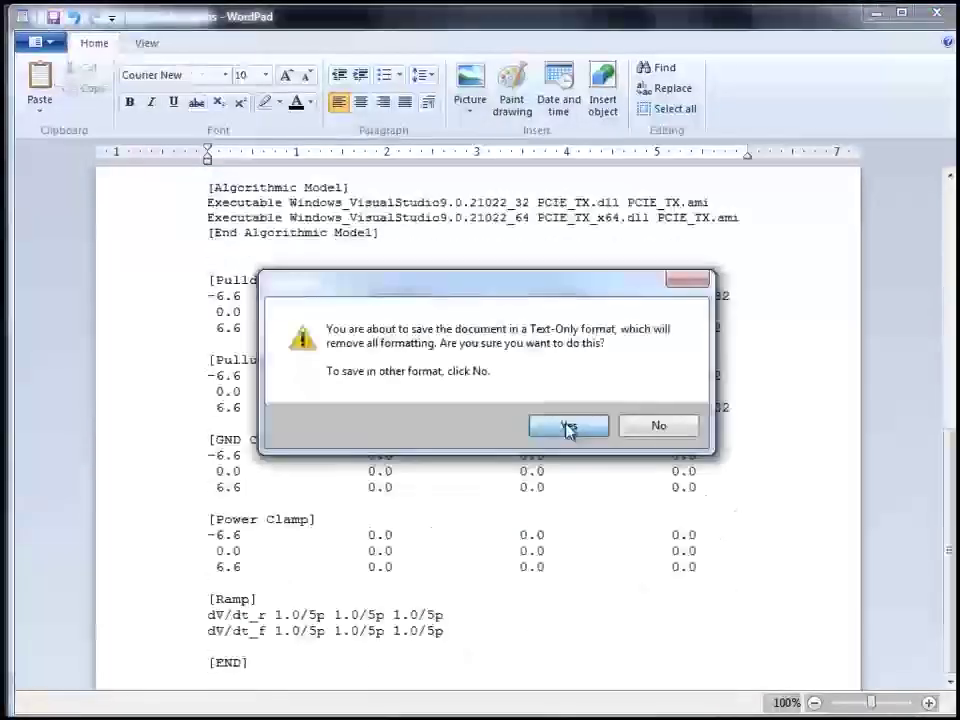
left_click(567, 427)
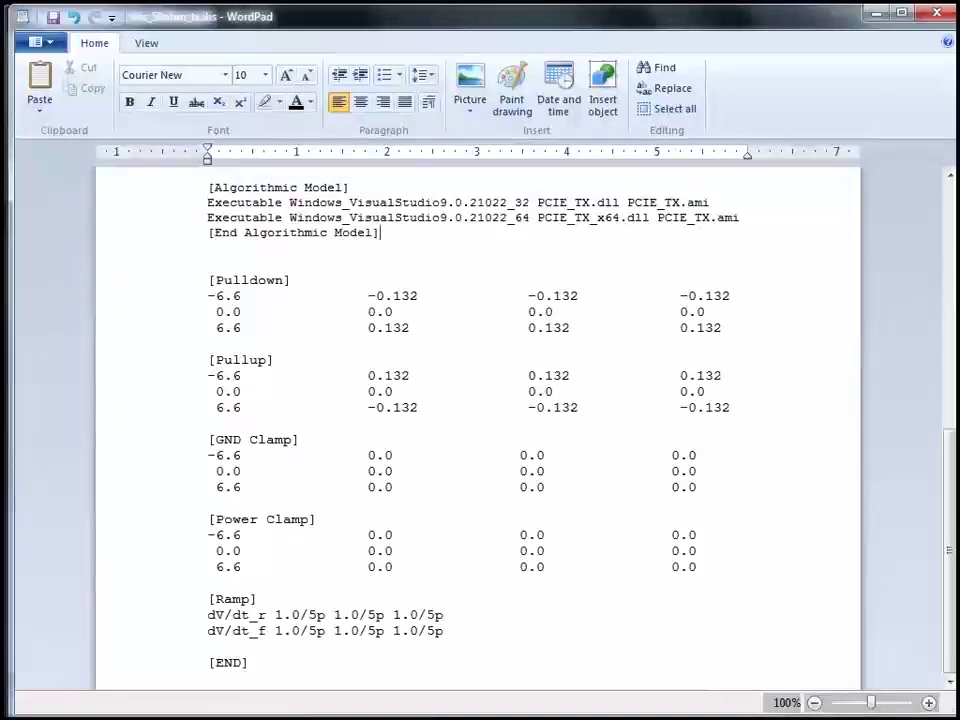
left_click(54, 18)
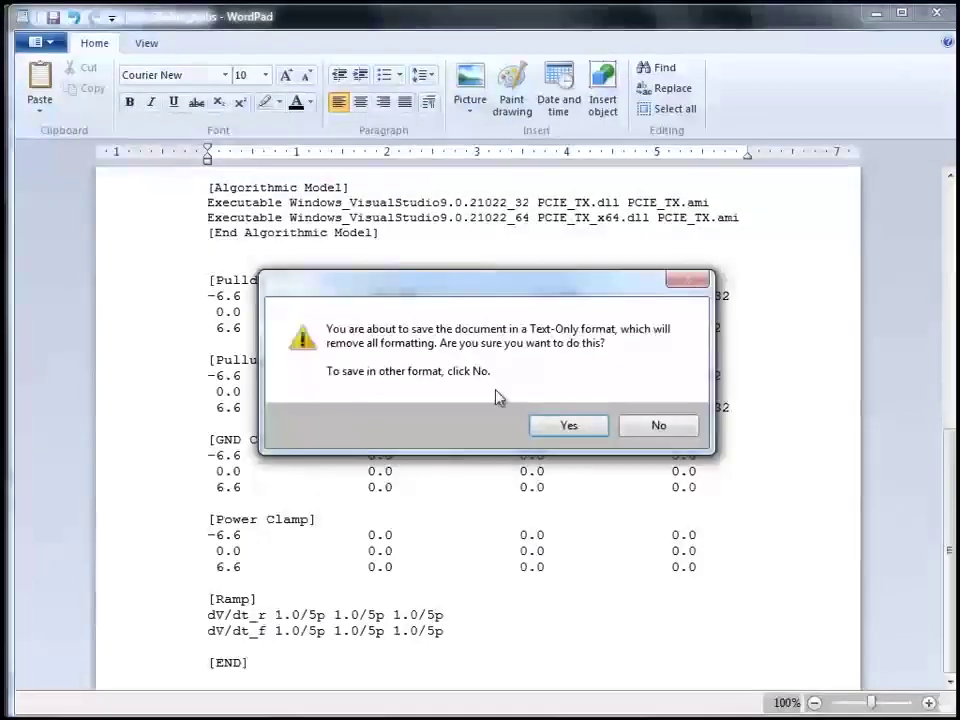
- Confirm the text-only save, then place wired Tx_AMI and Rx_AMI components, moving Rx_AMI right
left_click(548, 426)
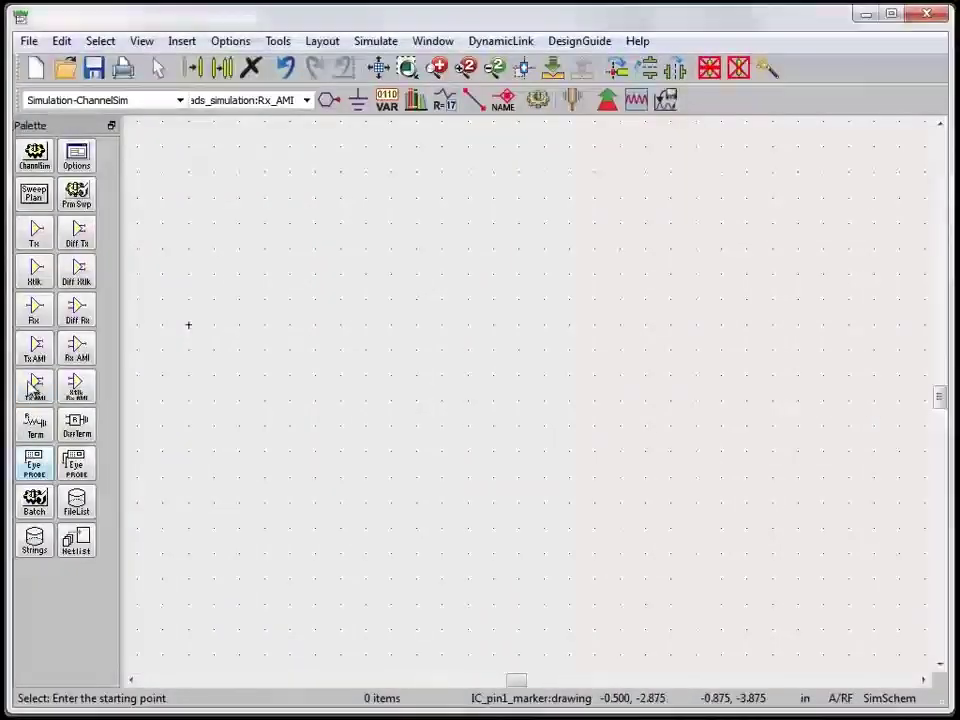
left_click(36, 352)
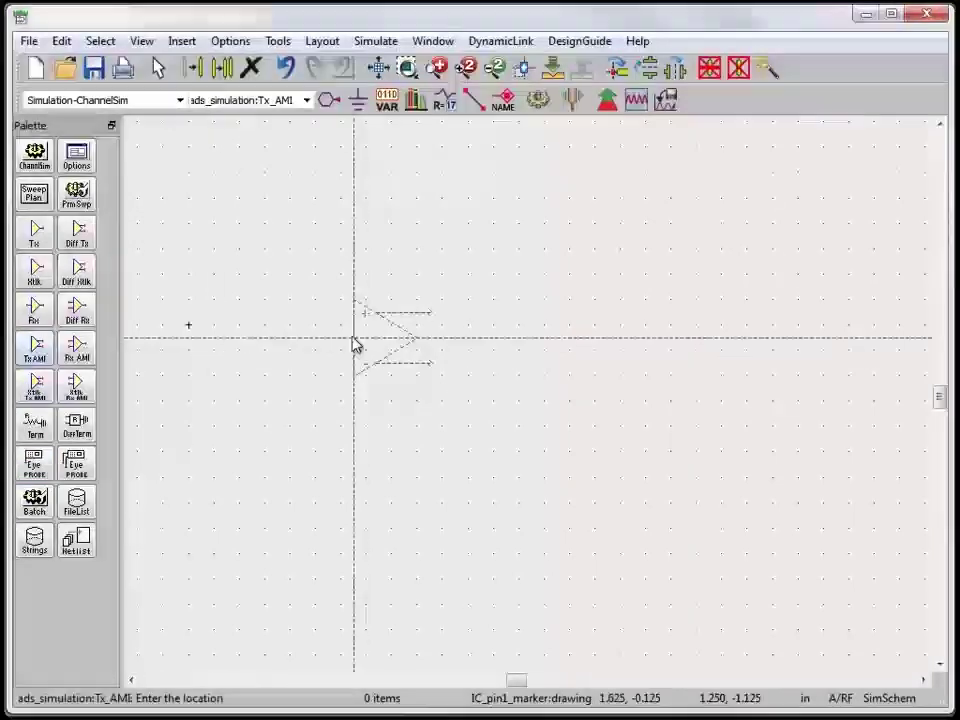
left_click(354, 339)
left_click(76, 350)
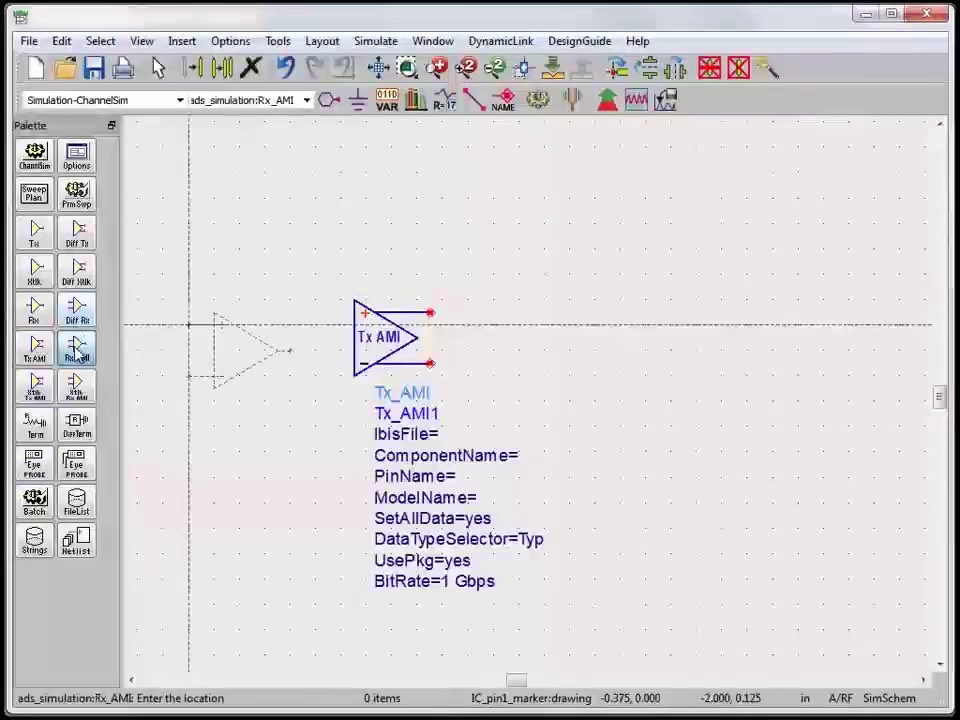
left_click(430, 318)
key("Escape")
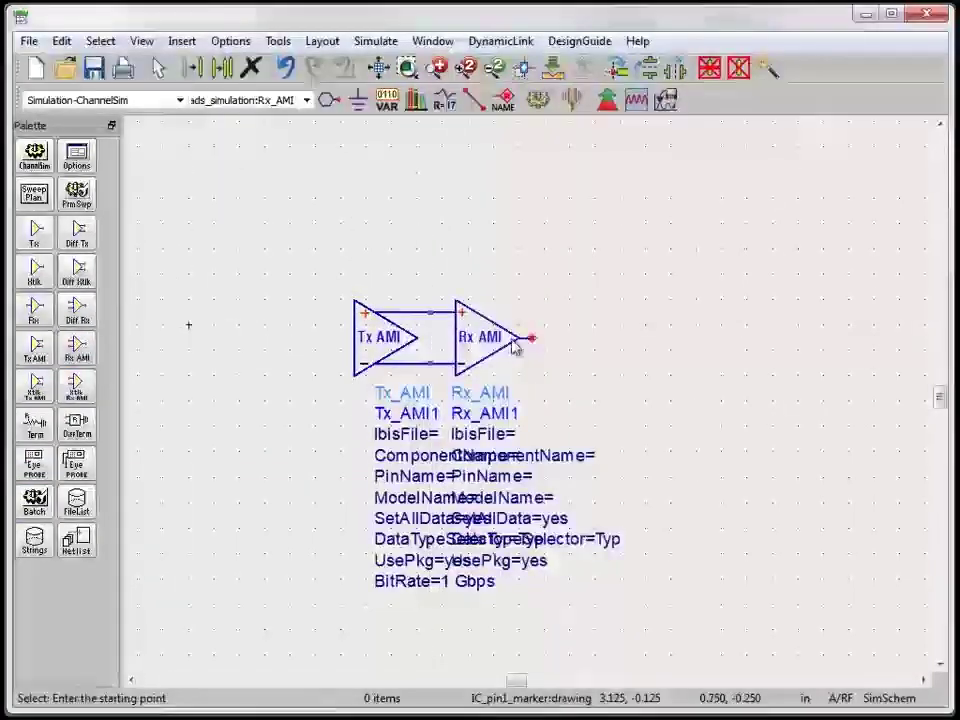
mouse_move(430, 320)
left_mouse_down()
mouse_move(617, 363)
mouse_move(761, 343)
left_mouse_up()
left_click(431, 289)
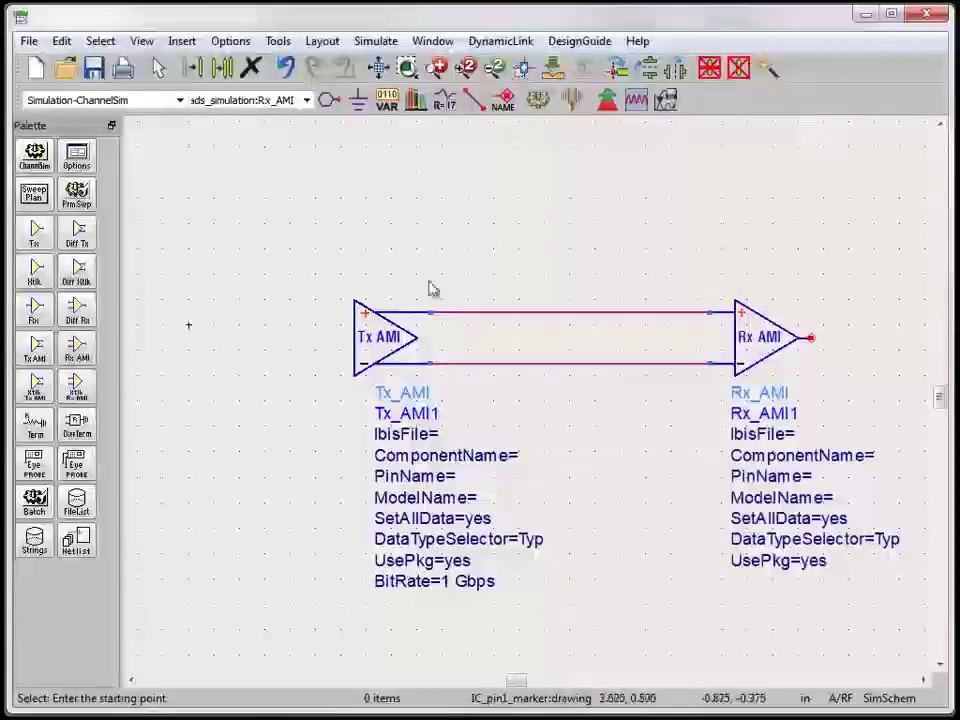
- Load ibis_50ohm_tx.ibs from the IBIS_AMI folder as Tx_AMI1's IBIS file
double_click(381, 330)
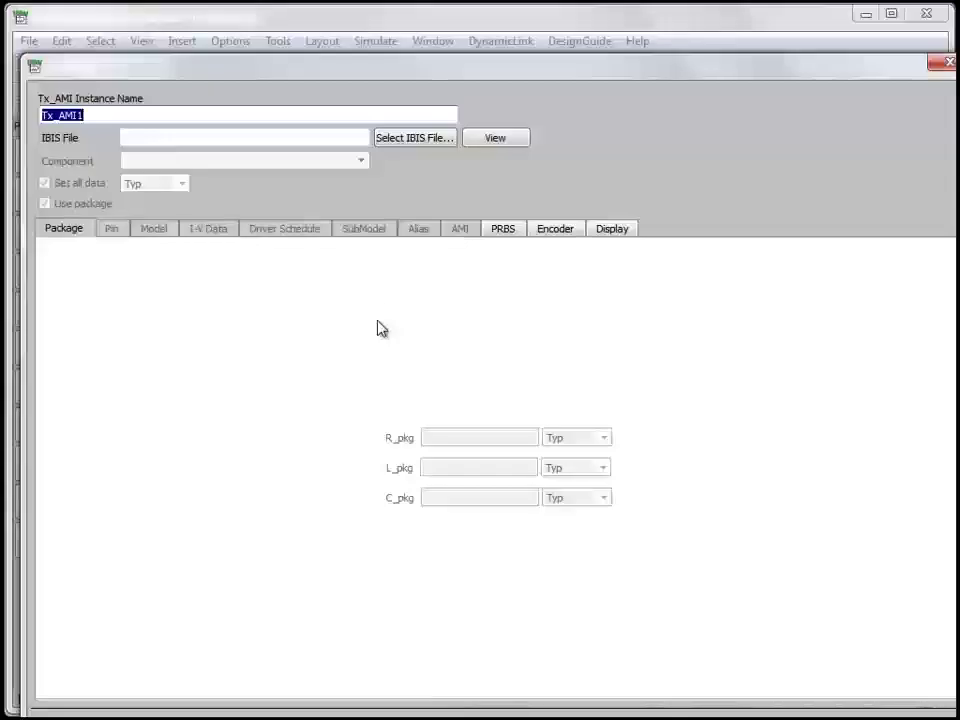
left_click(420, 145)
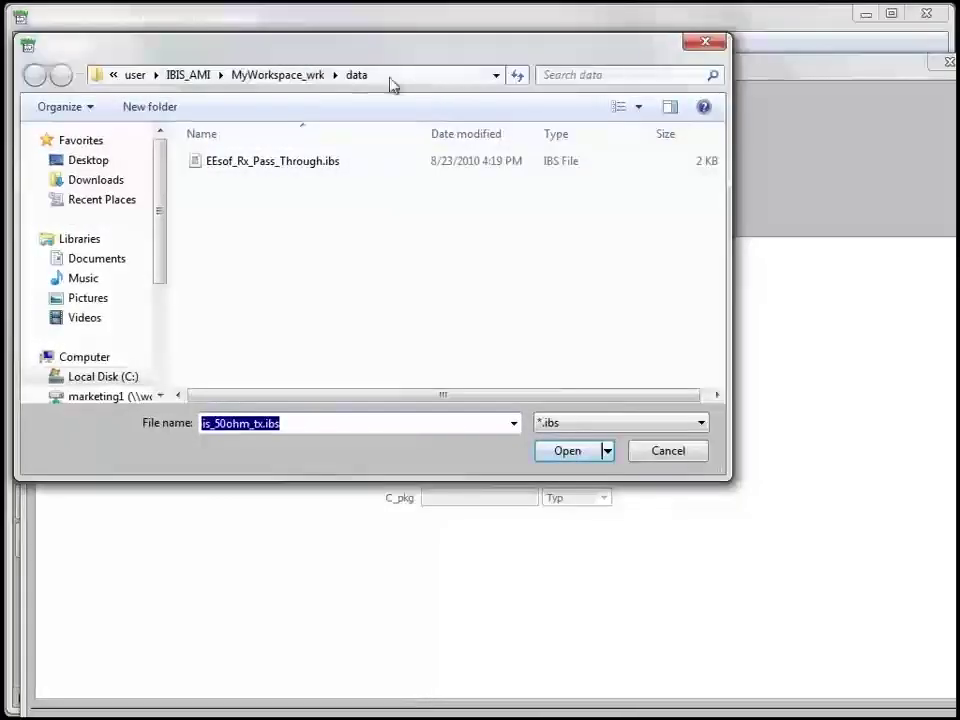
left_click(196, 80)
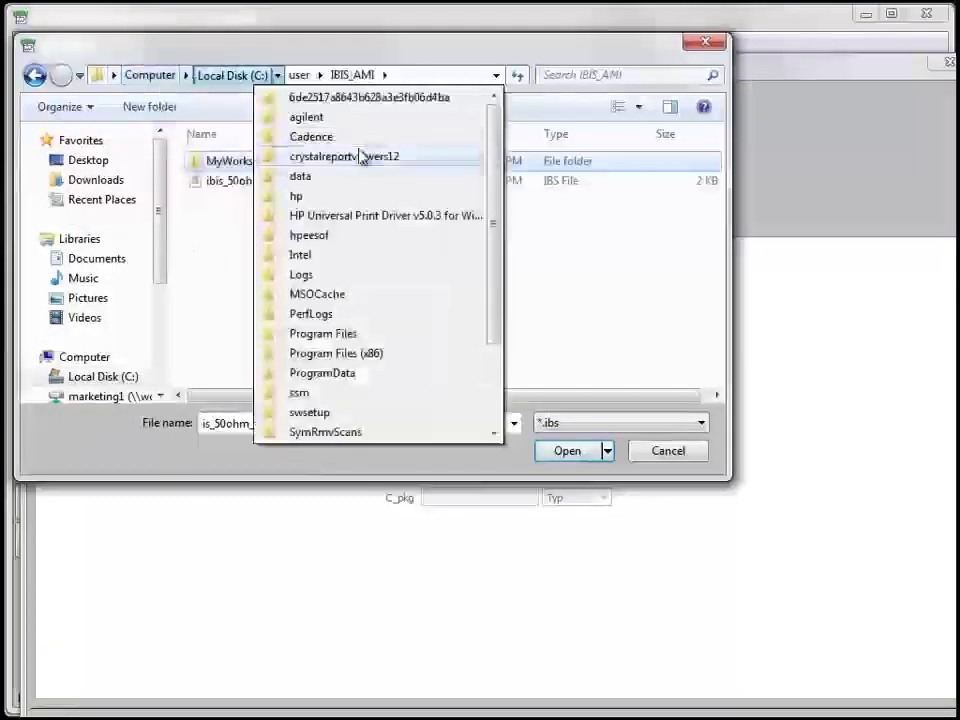
left_click(540, 261)
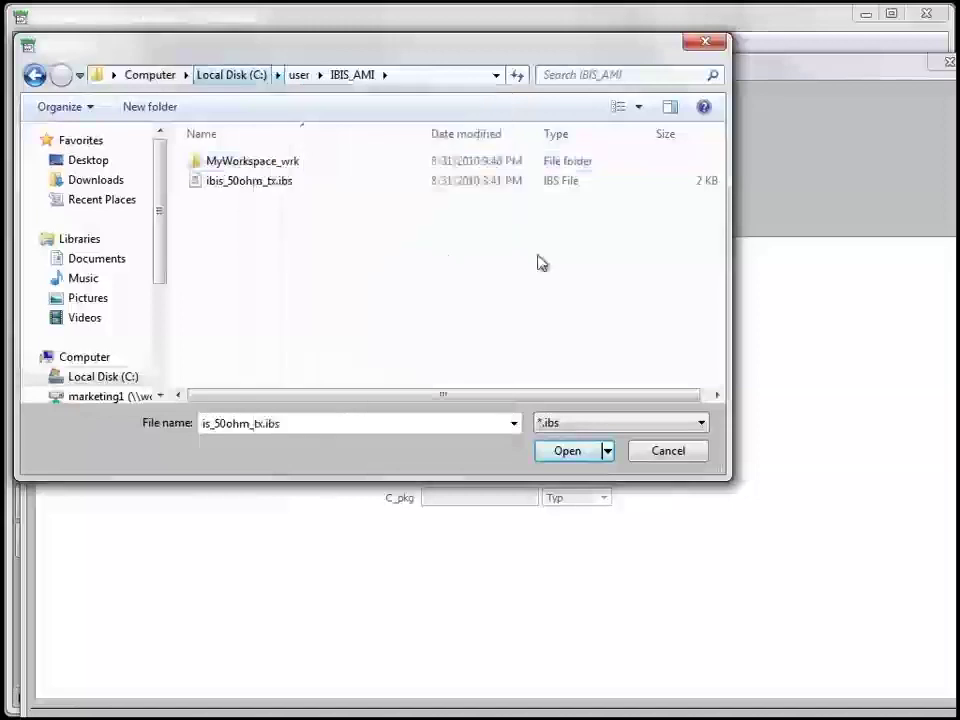
double_click(212, 181)
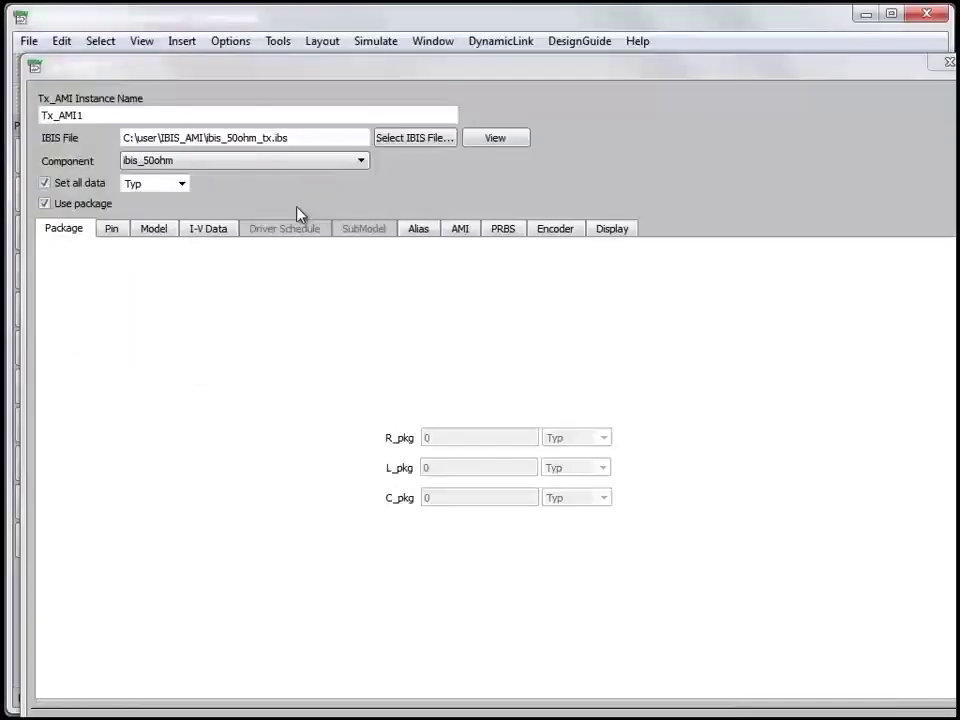
- Check the de_emphasis 3.5 AMI parameter, set a 5 Gbps bit rate, and use separate time points per UI
left_click(460, 230)
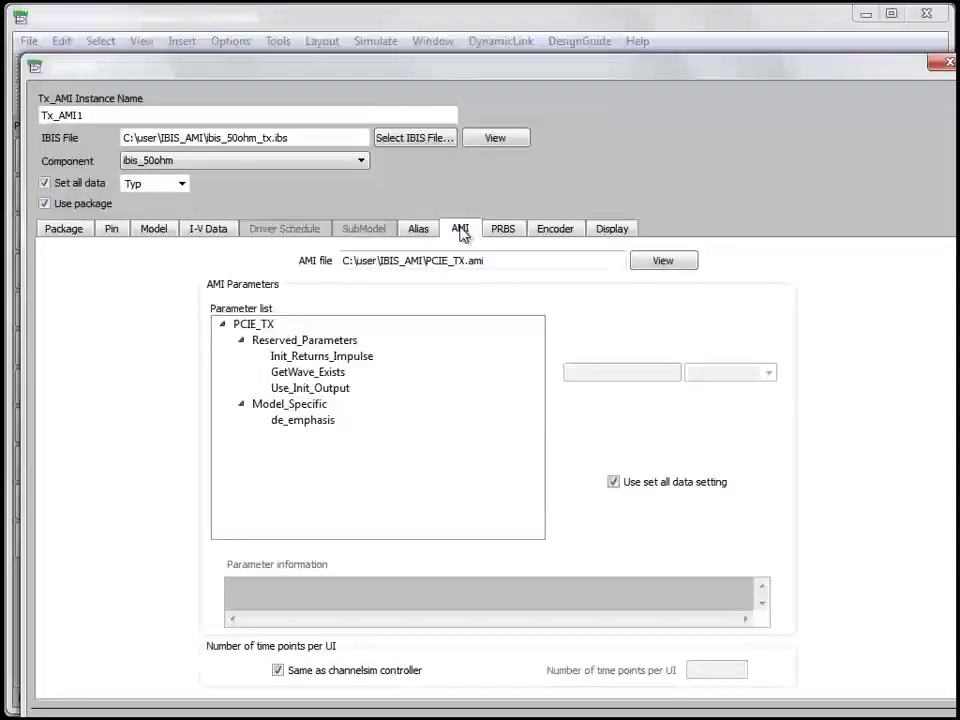
left_click(317, 360)
left_click(308, 422)
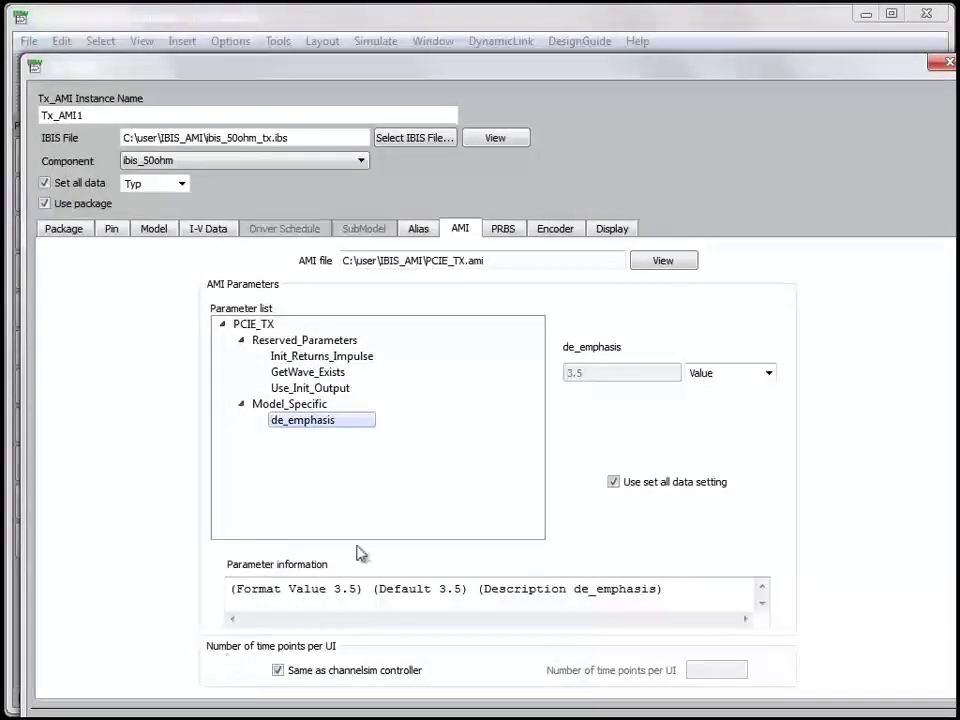
left_click(510, 231)
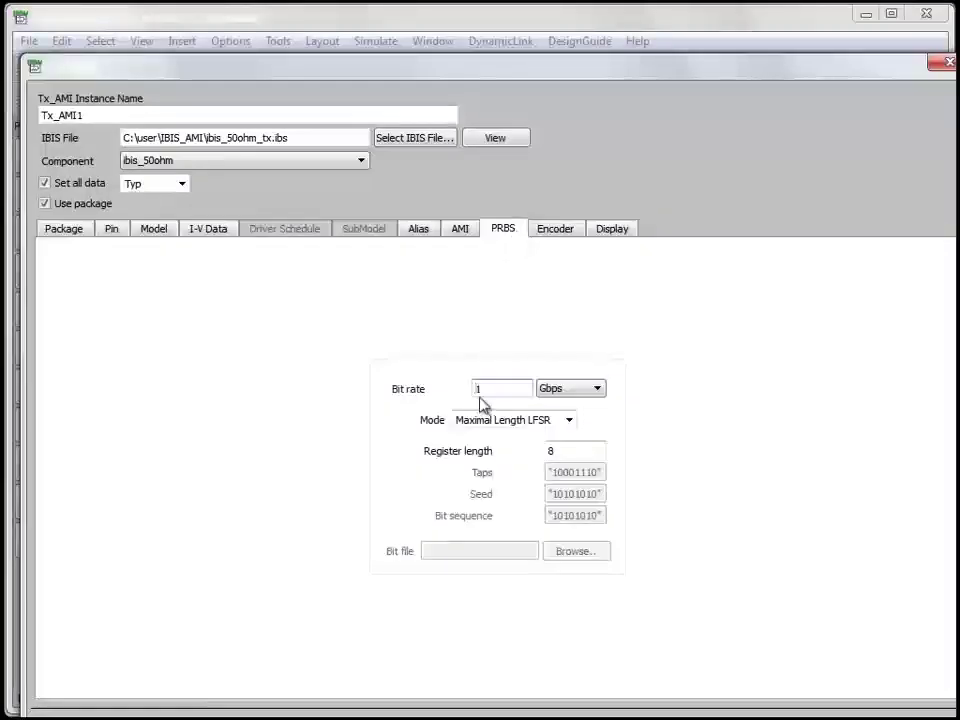
left_click_drag(491, 389, 426, 396)
type("5")
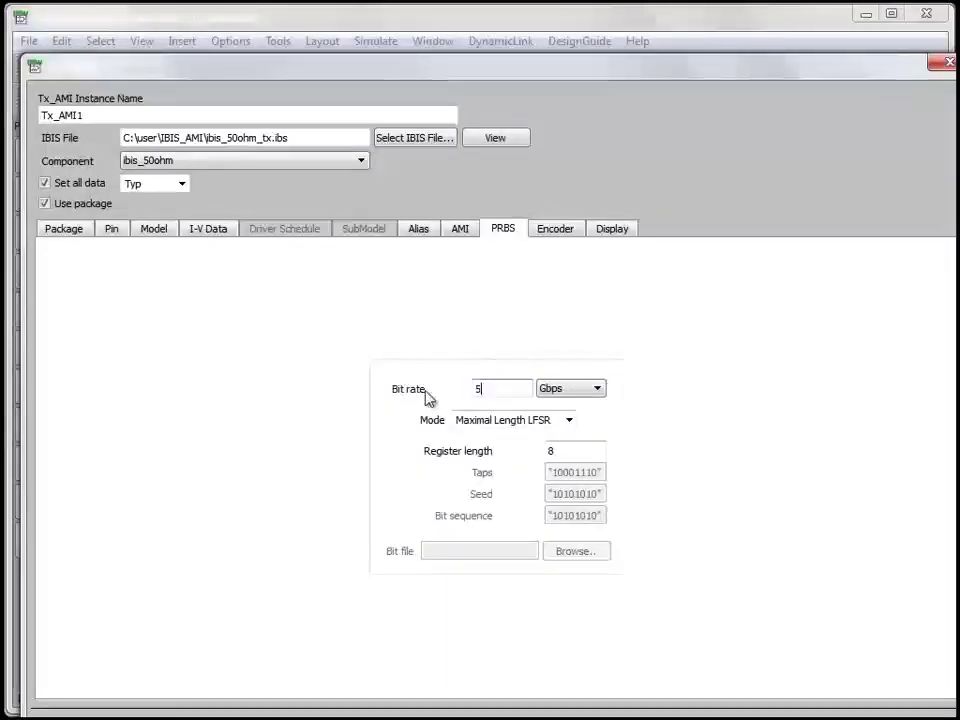
left_click(459, 229)
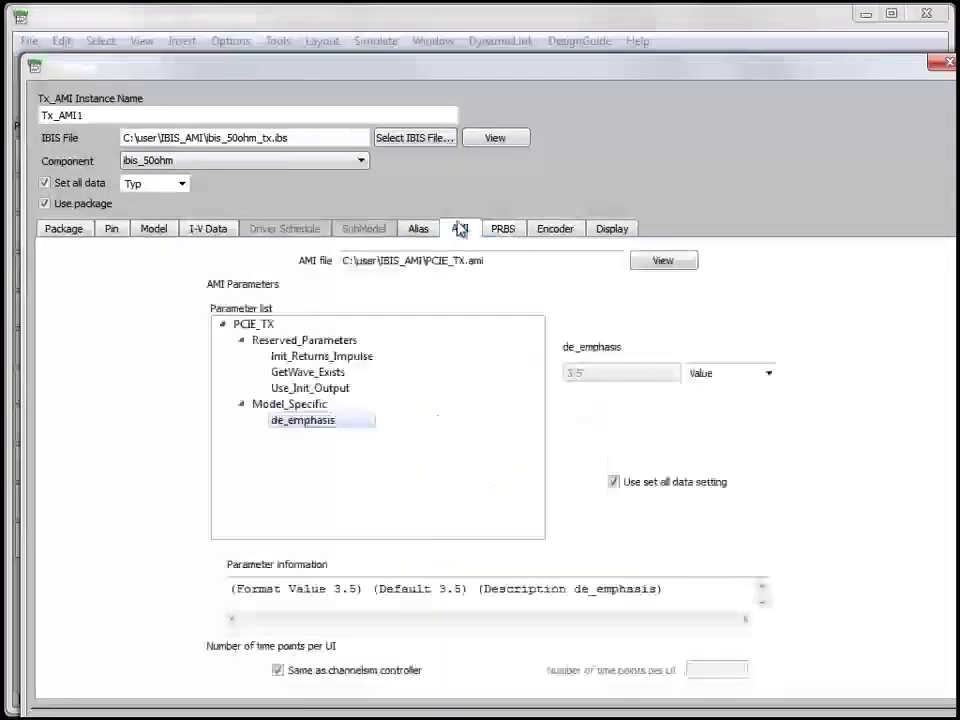
left_click(278, 671)
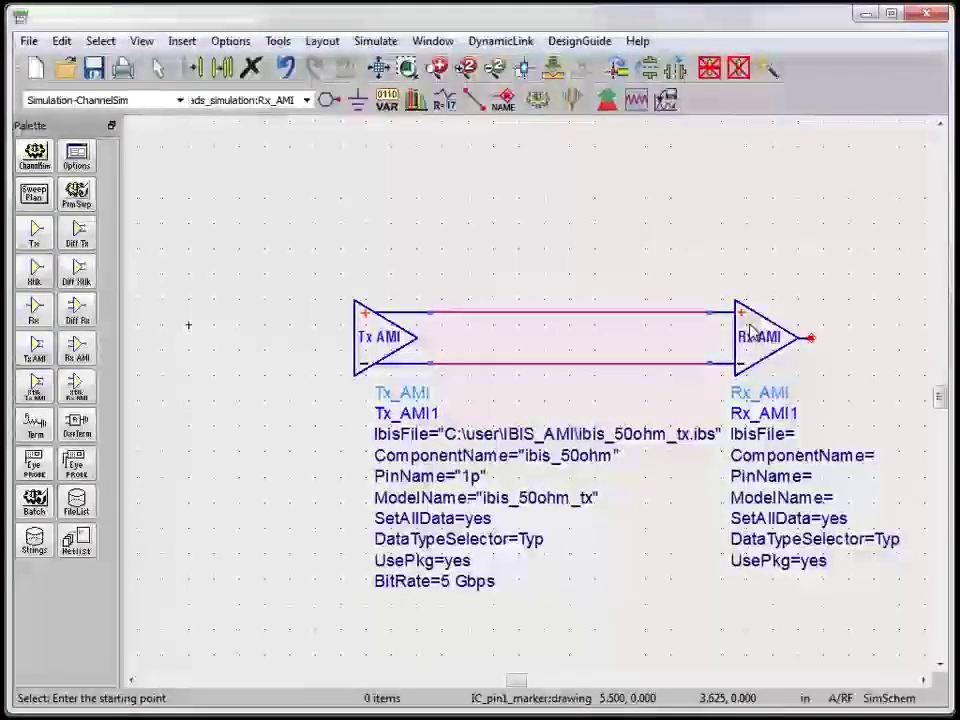
- Load EEsof_Rx_Pass_Through.ibs into Rx_AMI1 and dismiss both tab-character parsing warnings
double_click(752, 333)
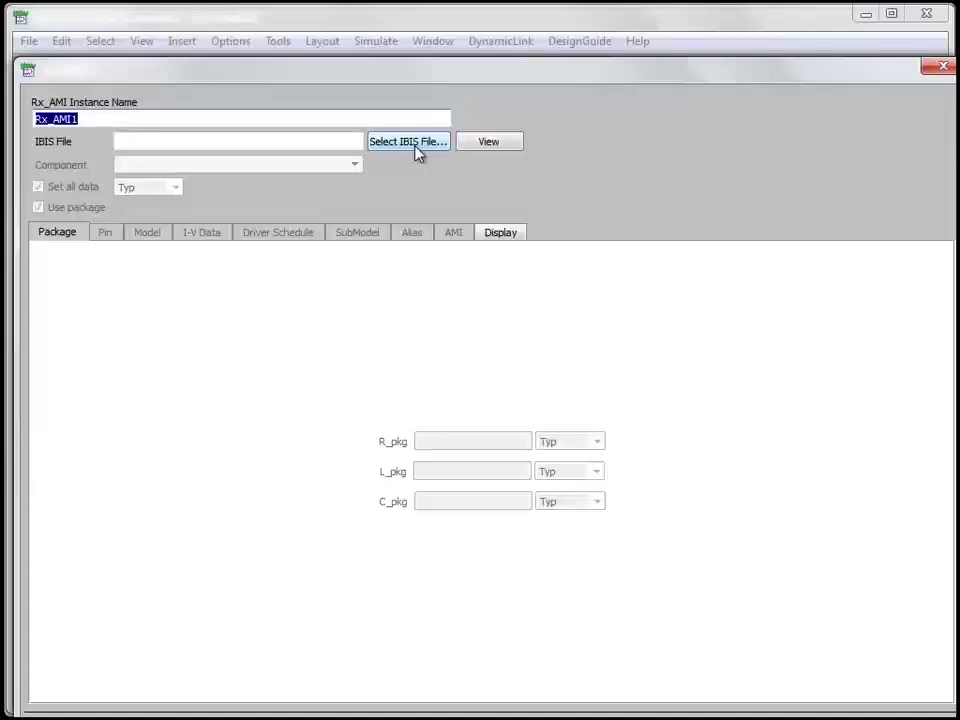
left_click(418, 150)
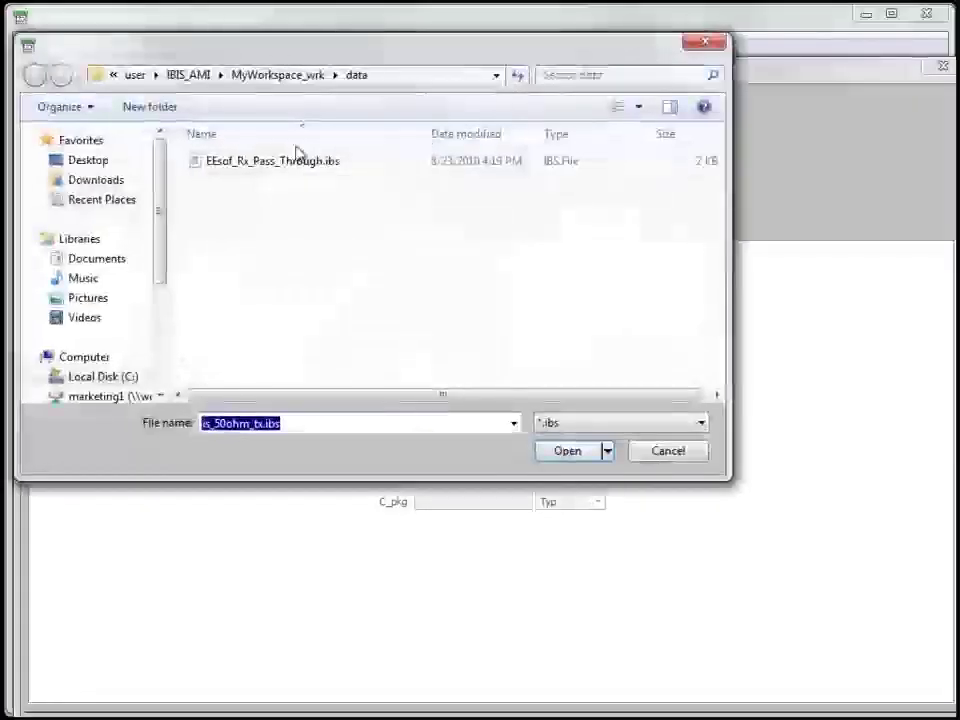
double_click(293, 163)
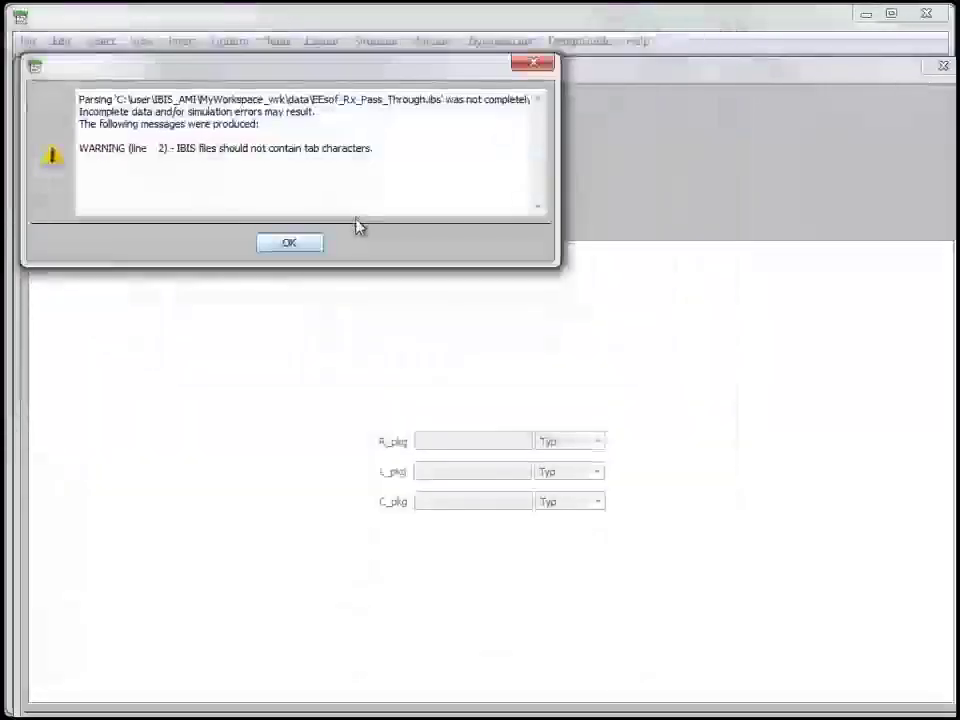
left_click(304, 241)
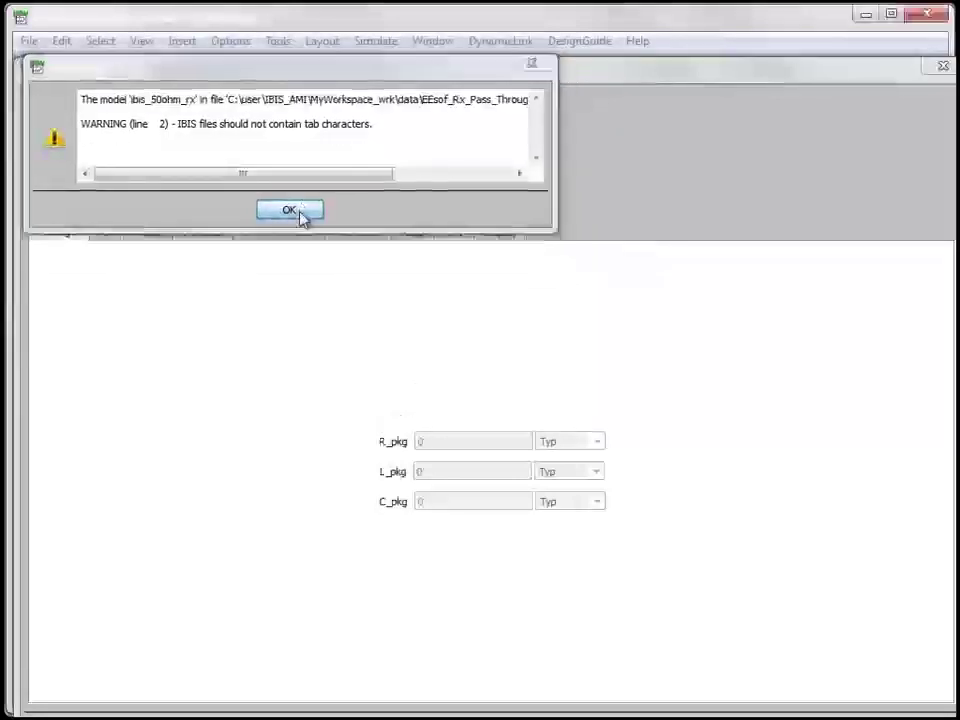
left_click(299, 213)
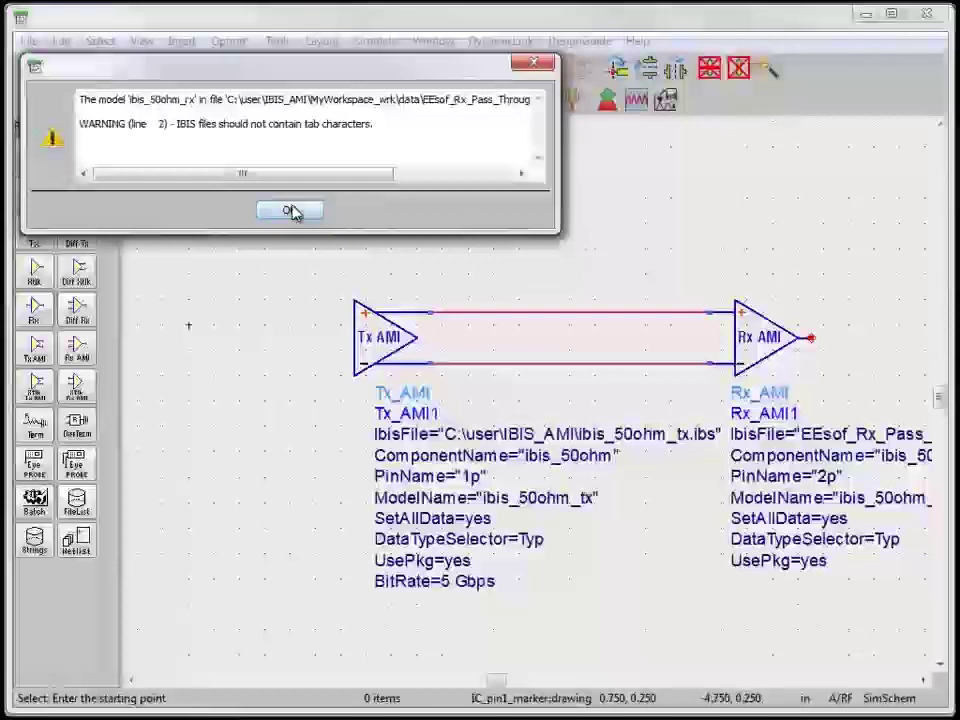
- Place an eye probe at Rx_AMI1's output and a ChannelSim controller above the link
left_click(290, 210)
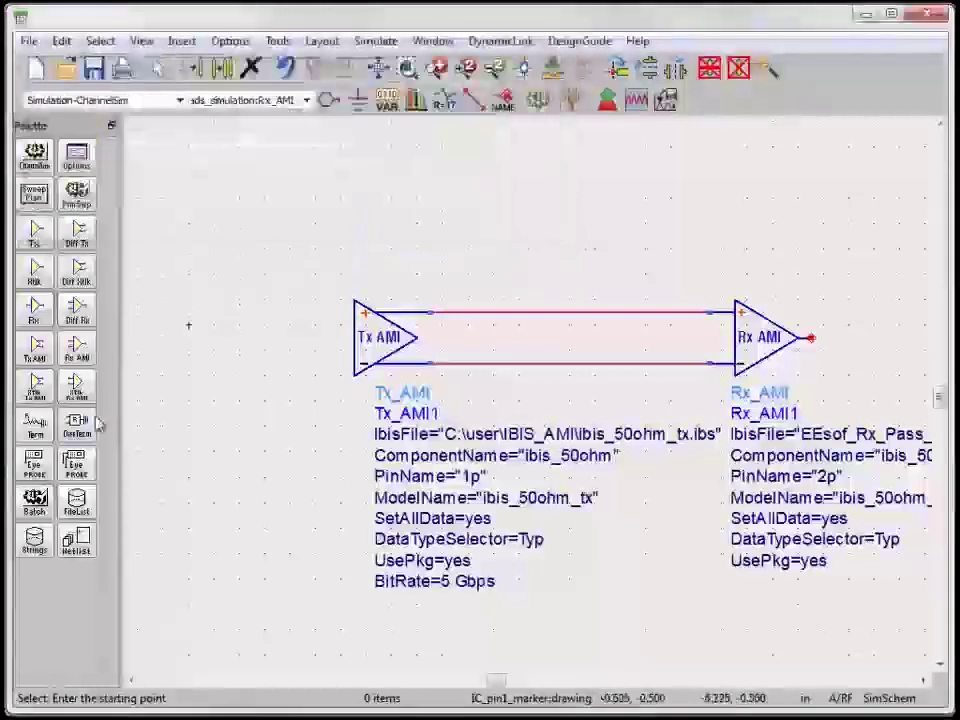
left_click(45, 455)
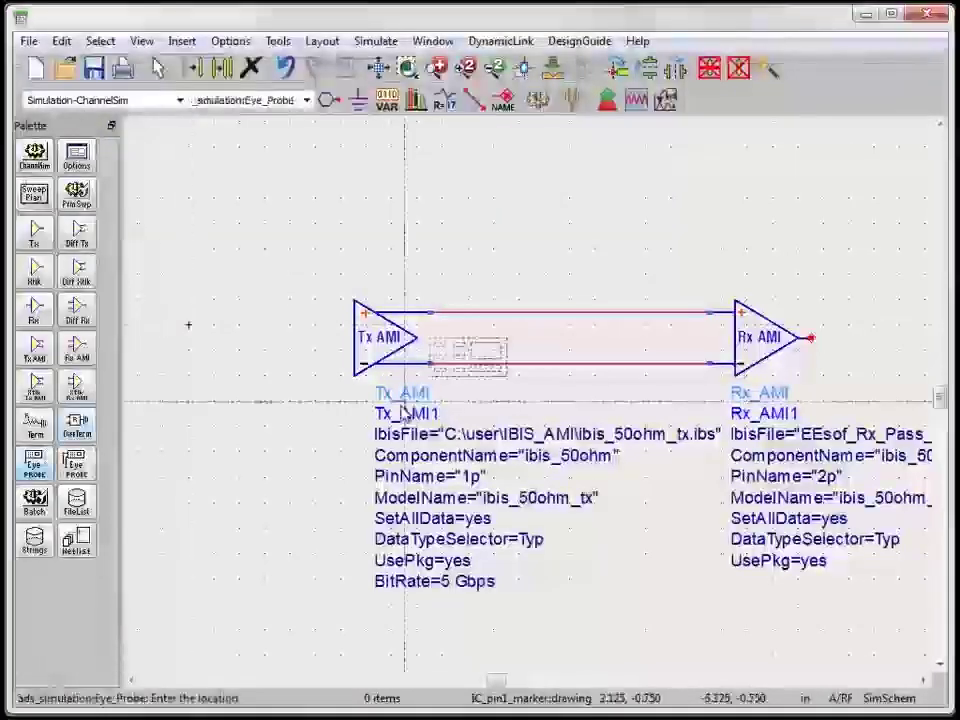
left_click(813, 345)
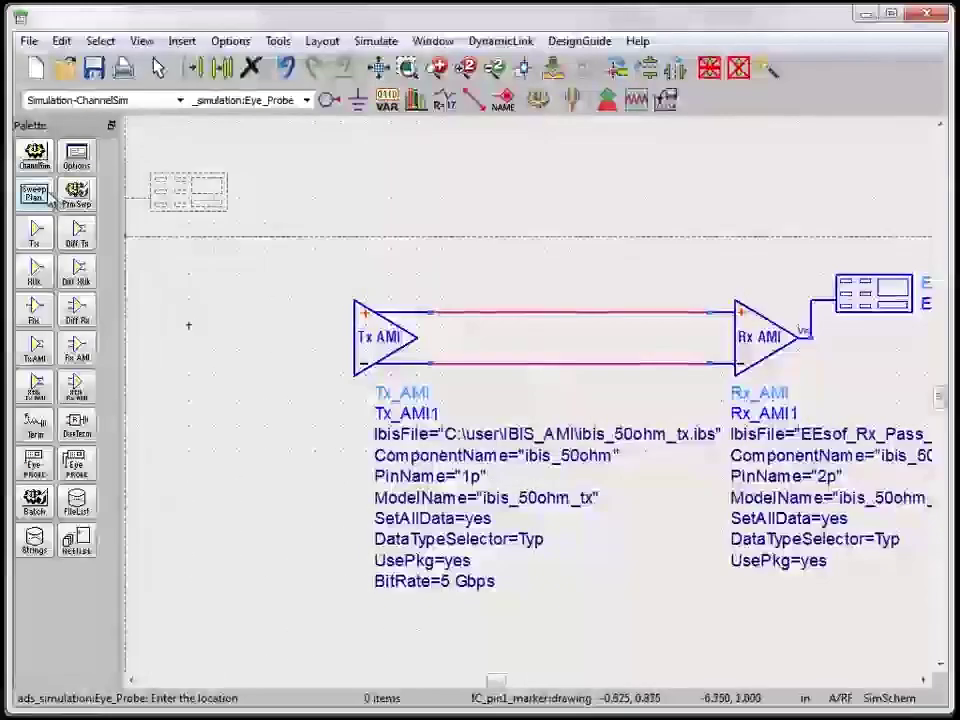
left_click(35, 155)
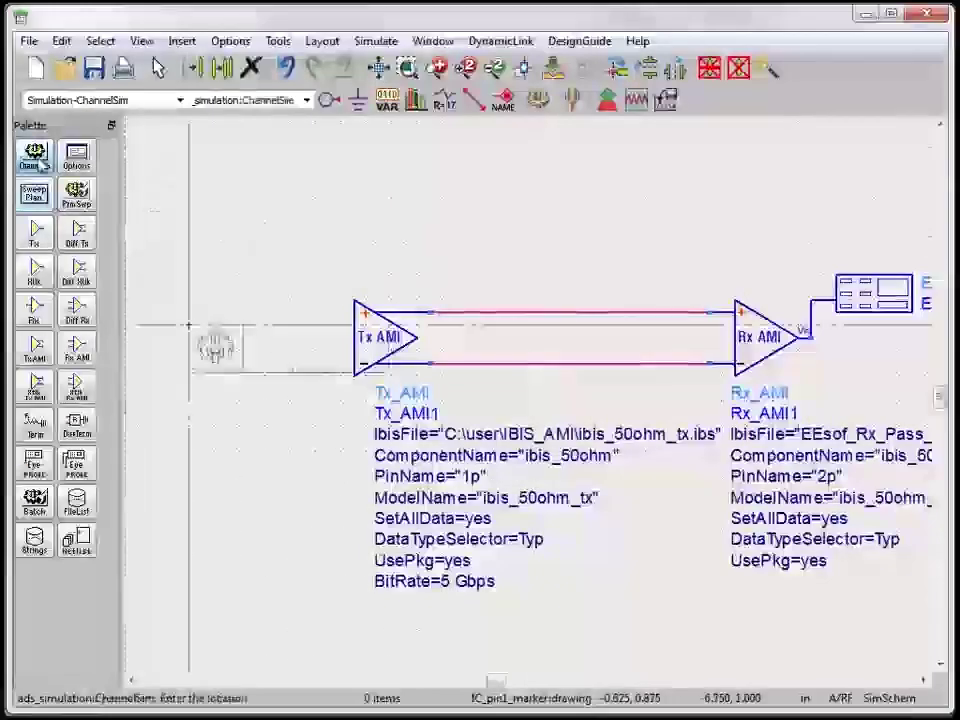
left_click(354, 135)
key("Escape")
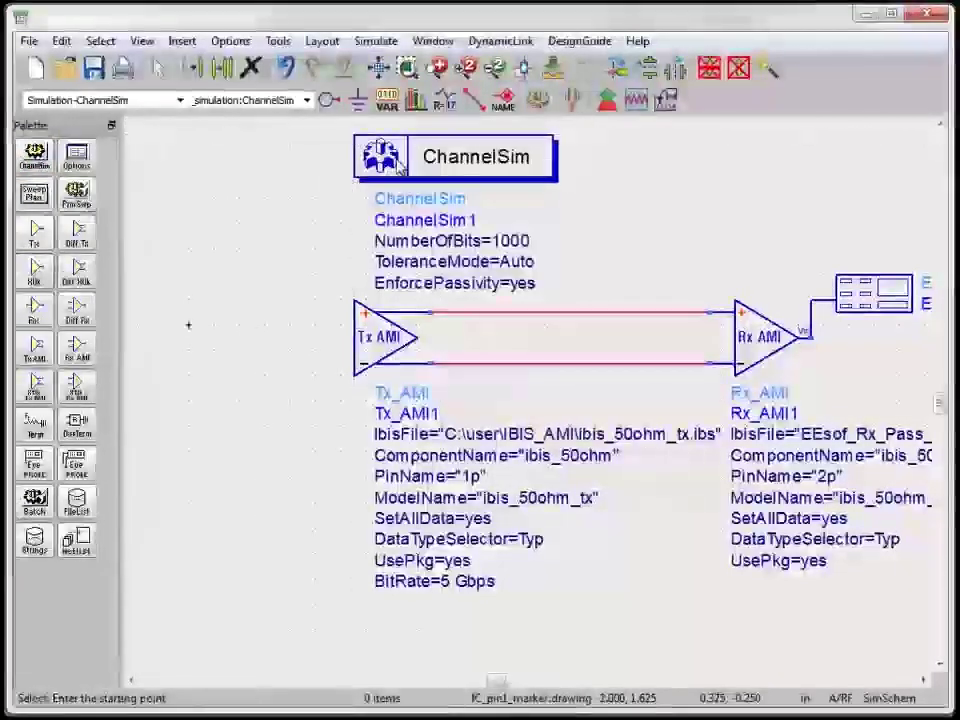
- Add Waveform to the eye probe's selected measurements
double_click(870, 298)
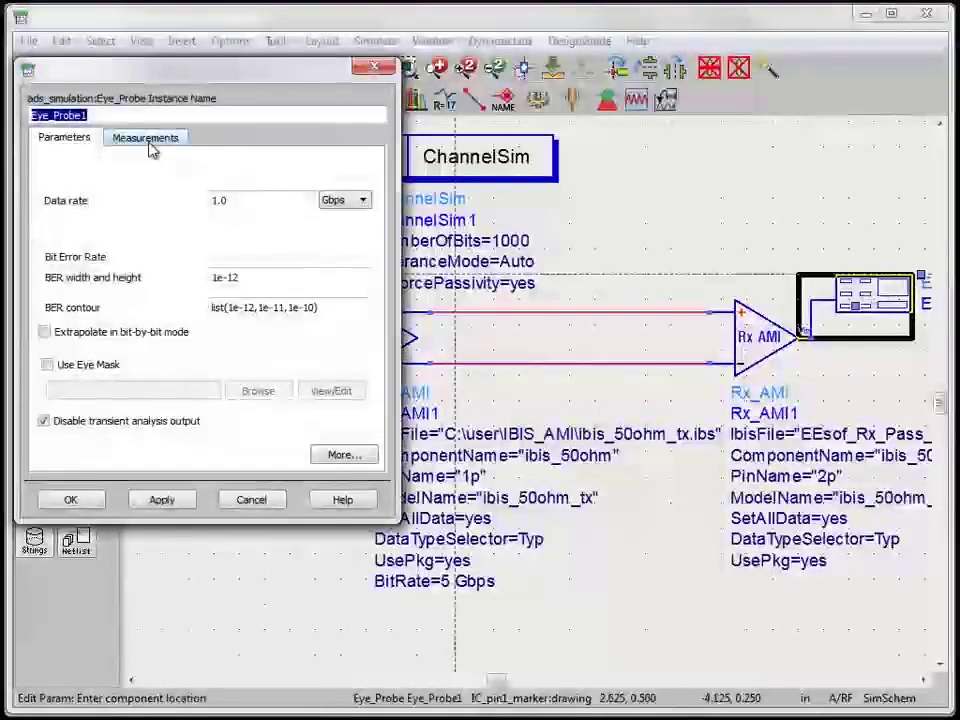
left_click(150, 146)
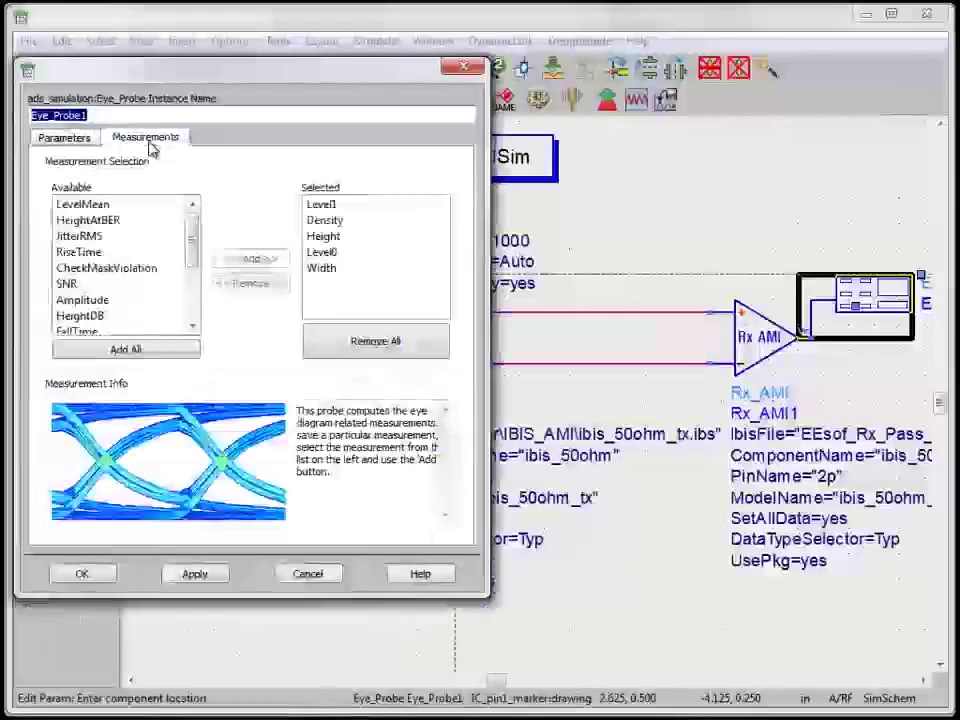
scroll(190, 268, "down", 1)
scroll(192, 272, "down", 1)
left_click(115, 303)
left_click(251, 259)
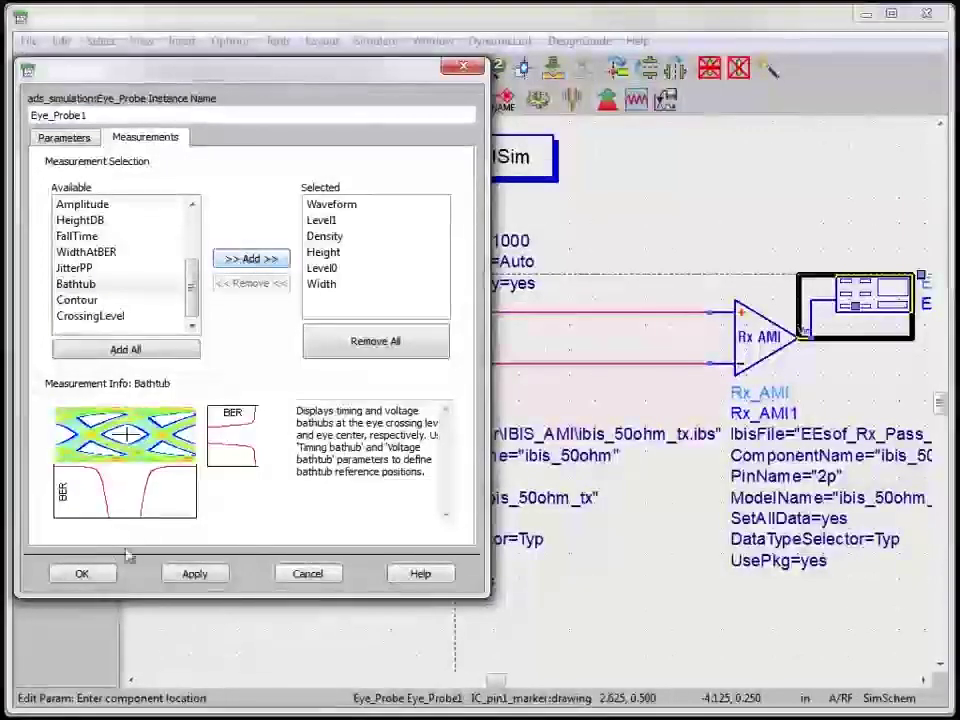
left_click(82, 574)
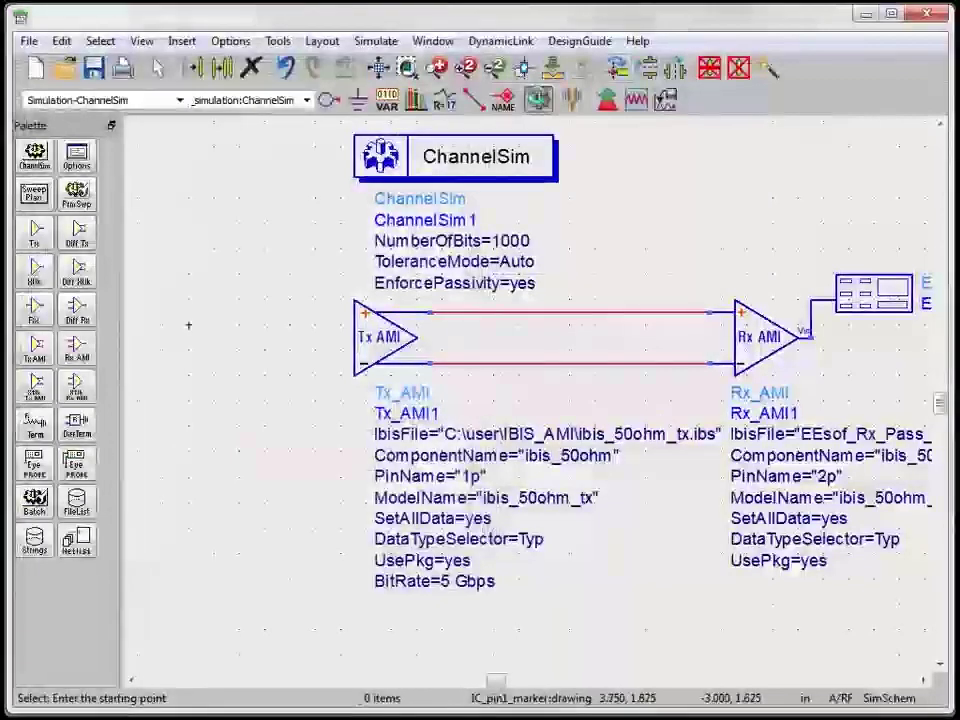
- Run the ChannelSim simulation of the Tx_AMI1 to Rx_AMI1 link
left_click(538, 99)
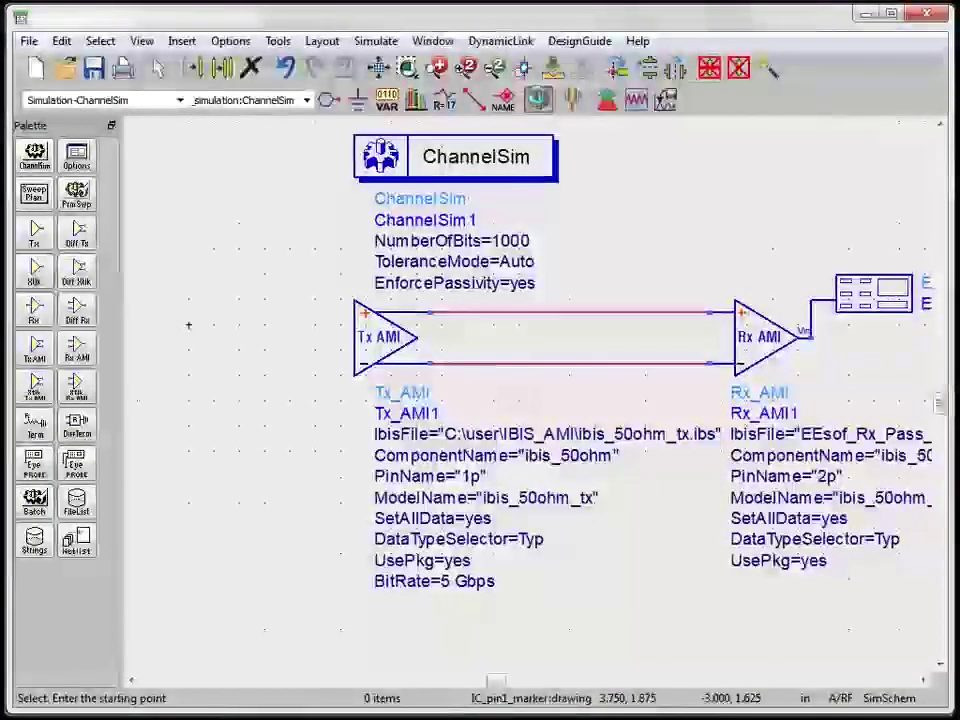